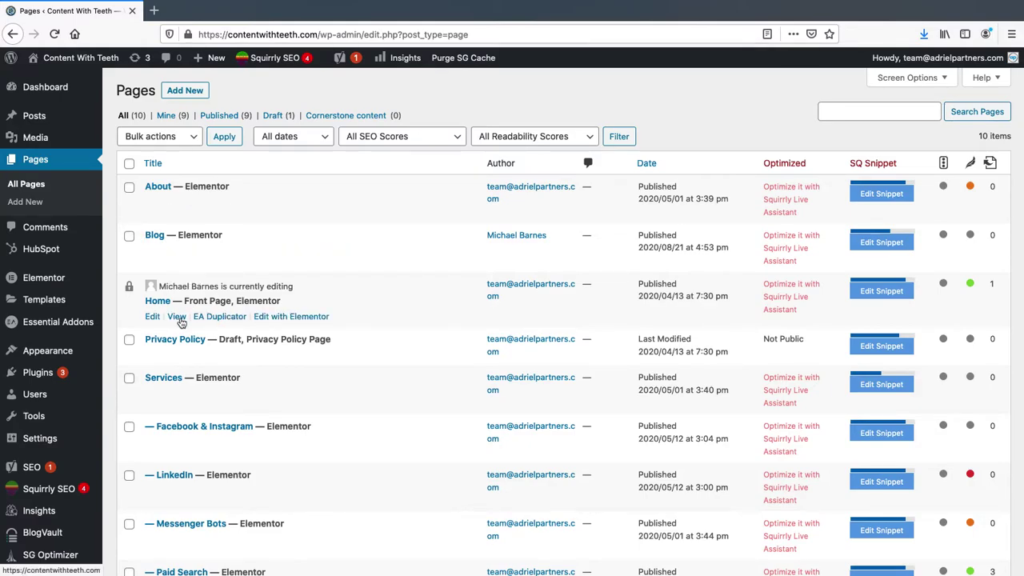
# - Open the live Home page in a new tab and view its header image
pyautogui.middleClick(177, 317)
pyautogui.click(212, 15)
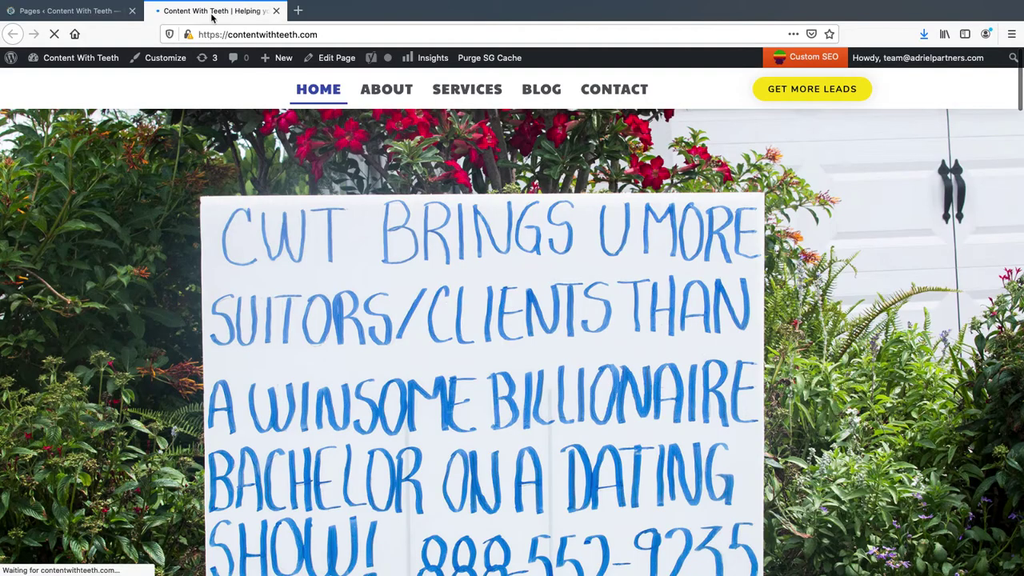
pyautogui.scroll(-3, 855, 334)
pyautogui.scroll(3, 854, 334)
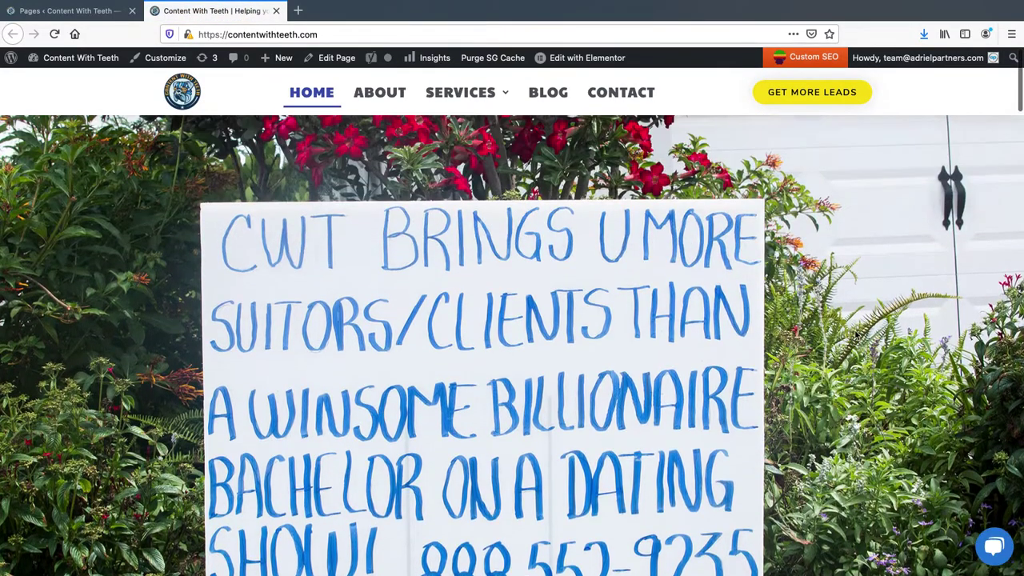
pyautogui.scroll(-1, 930, 364)
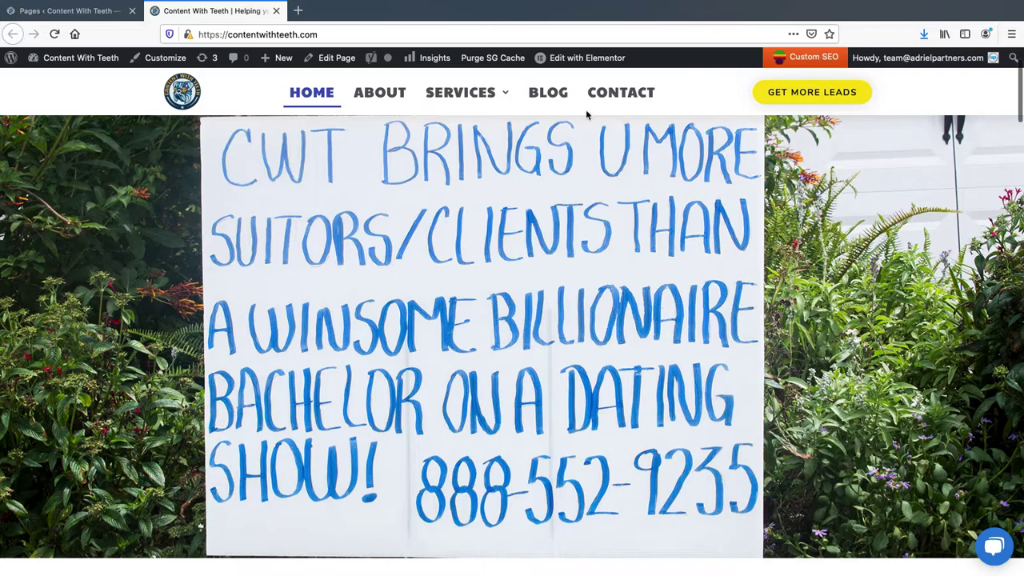
pyautogui.scroll(1, 744, 278)
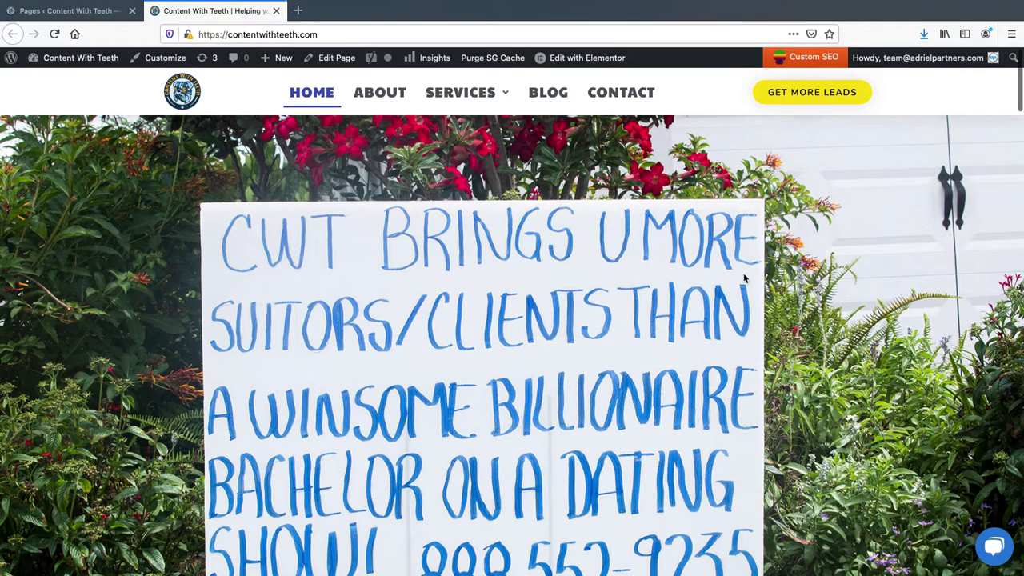
# - Open the Home page for editing with Elementor, take over the editing session and dismiss the licence notice
pyautogui.click(597, 59)
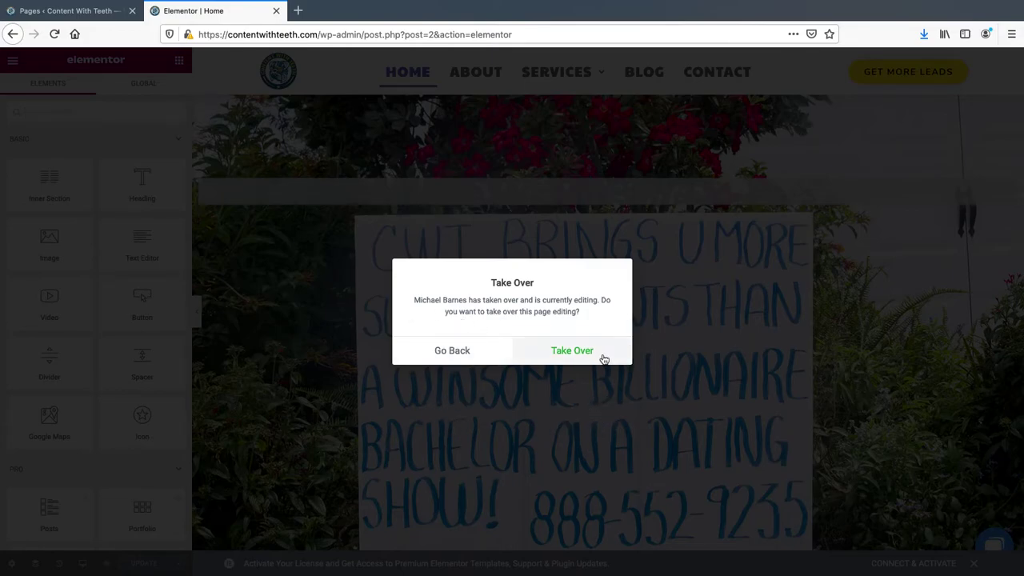
pyautogui.click(567, 349)
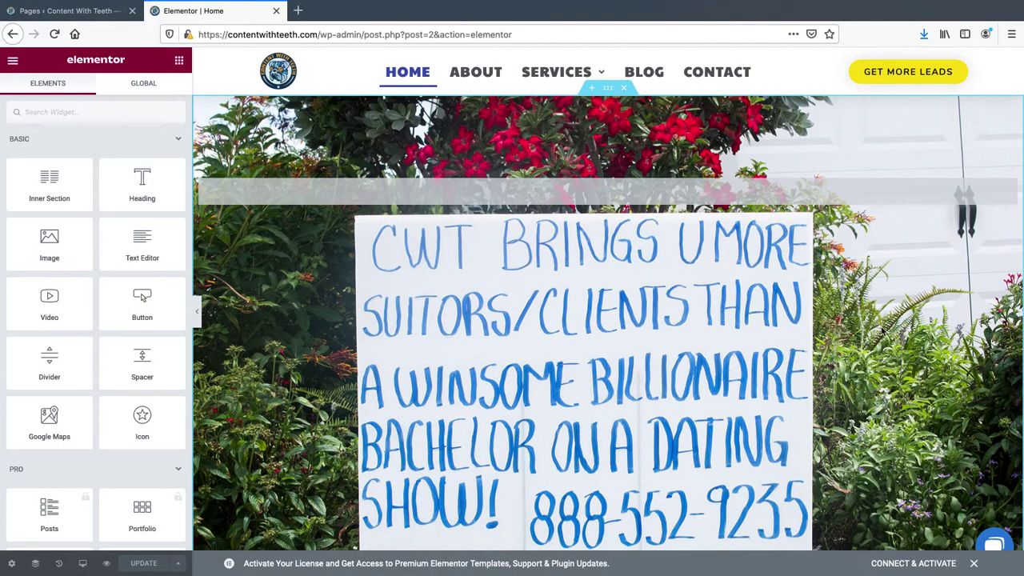
pyautogui.click(974, 564)
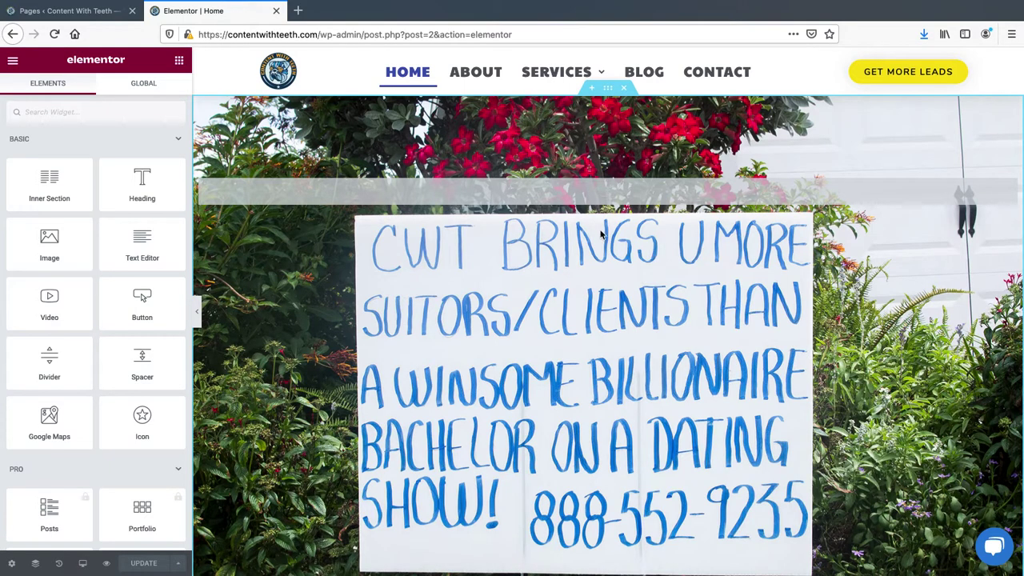
# - Examine the full-width header section and the "IS THIS YOU?" section beneath it on the page
pyautogui.scroll(-3, 494, 372)
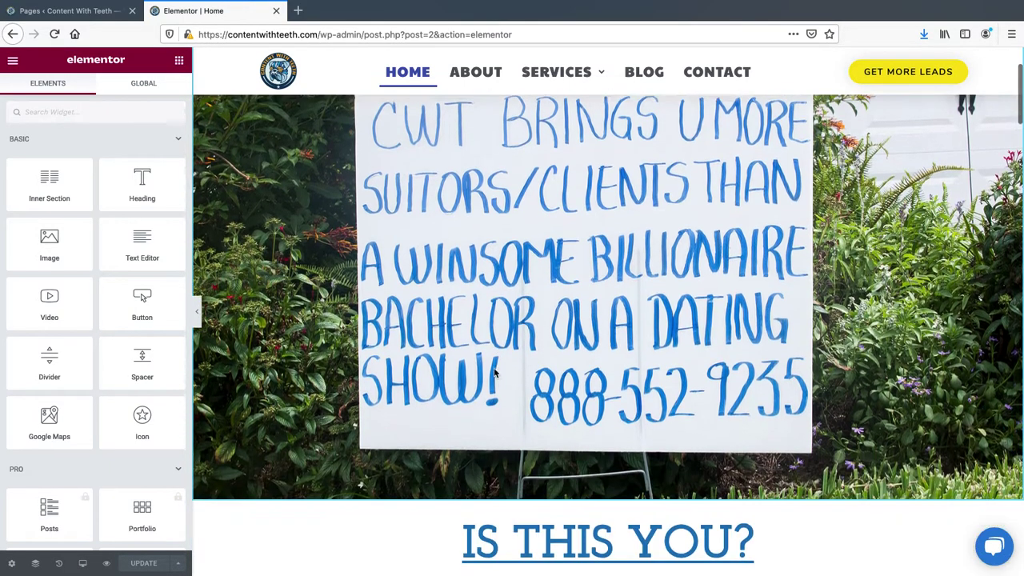
pyautogui.scroll(-8, 495, 372)
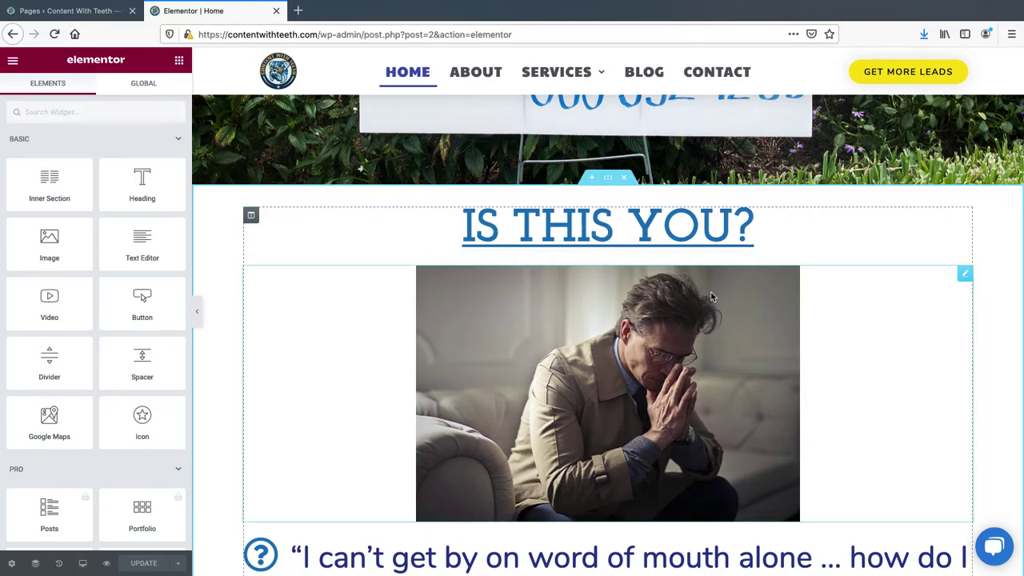
pyautogui.scroll(4, 712, 296)
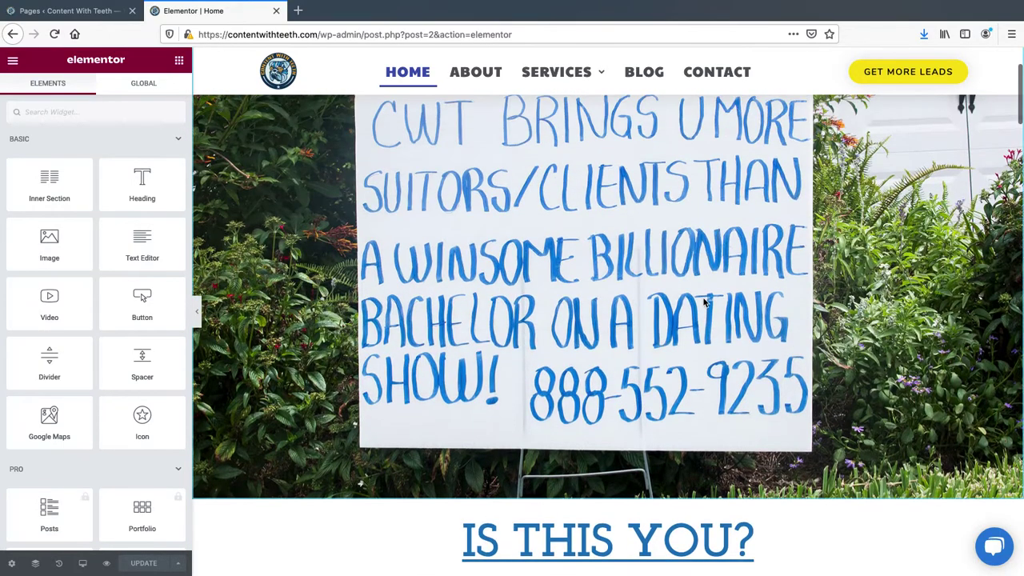
pyautogui.scroll(2, 732, 307)
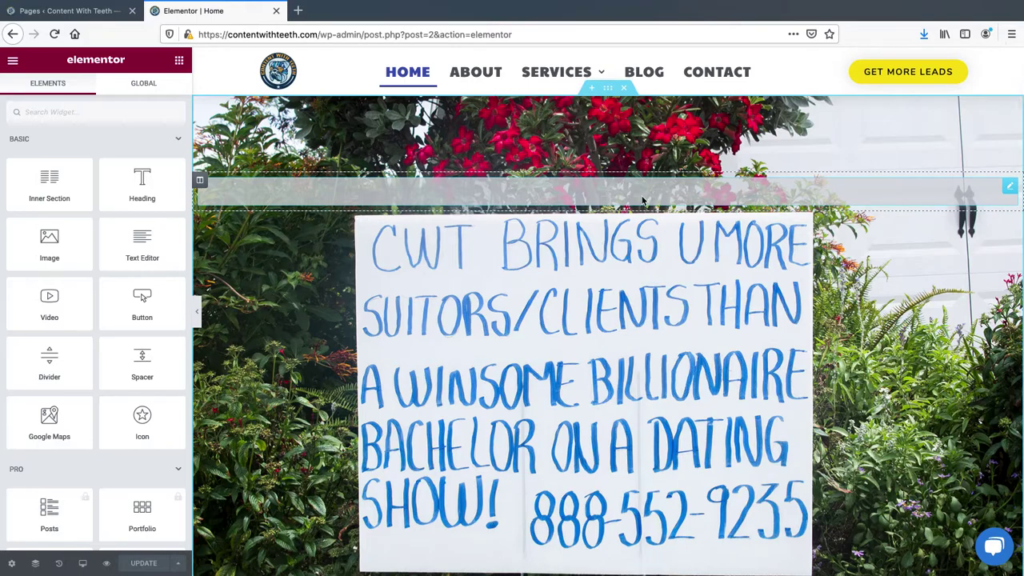
pyautogui.scroll(1, 607, 252)
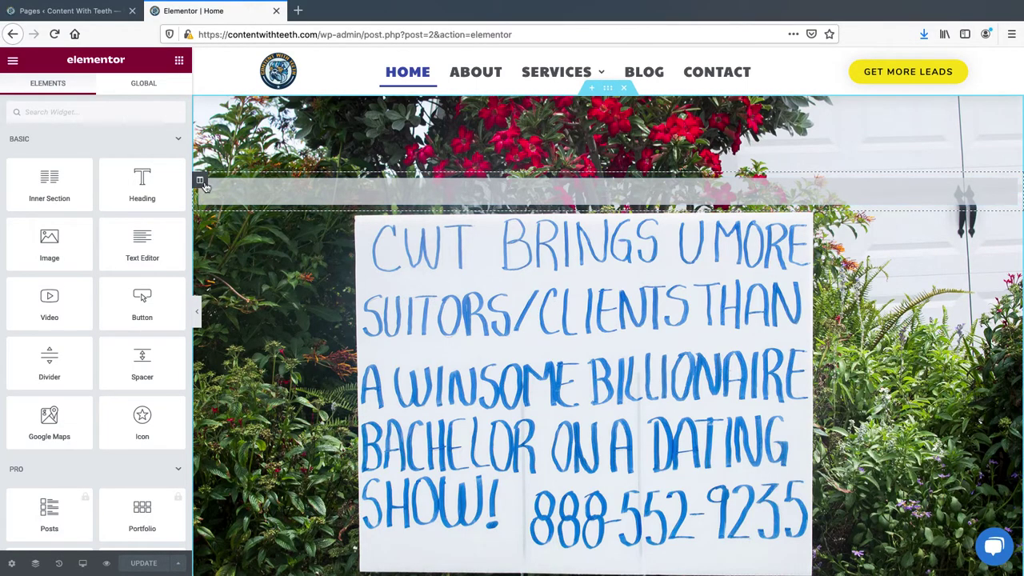
pyautogui.scroll(-3, 484, 416)
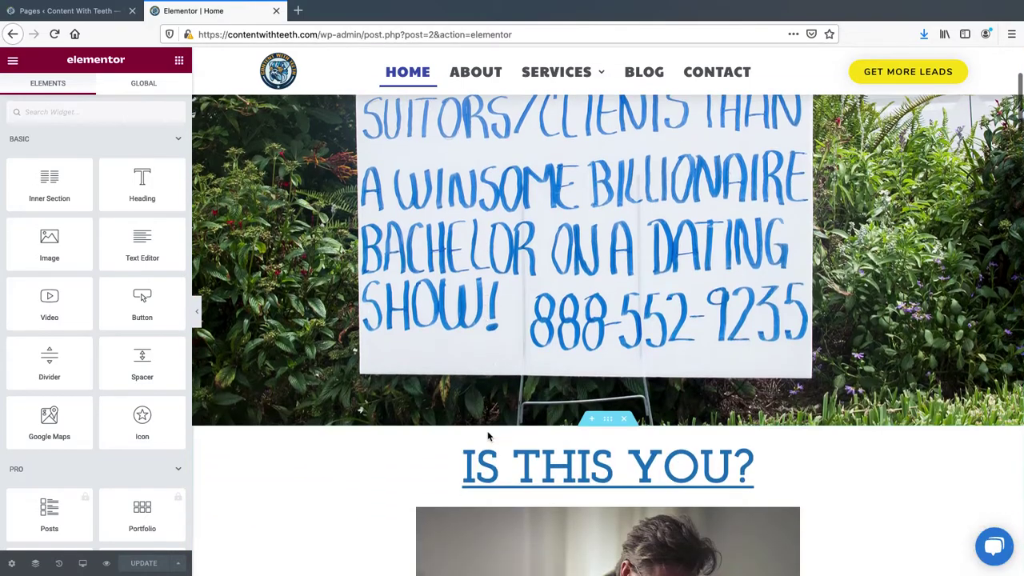
pyautogui.scroll(-2, 472, 372)
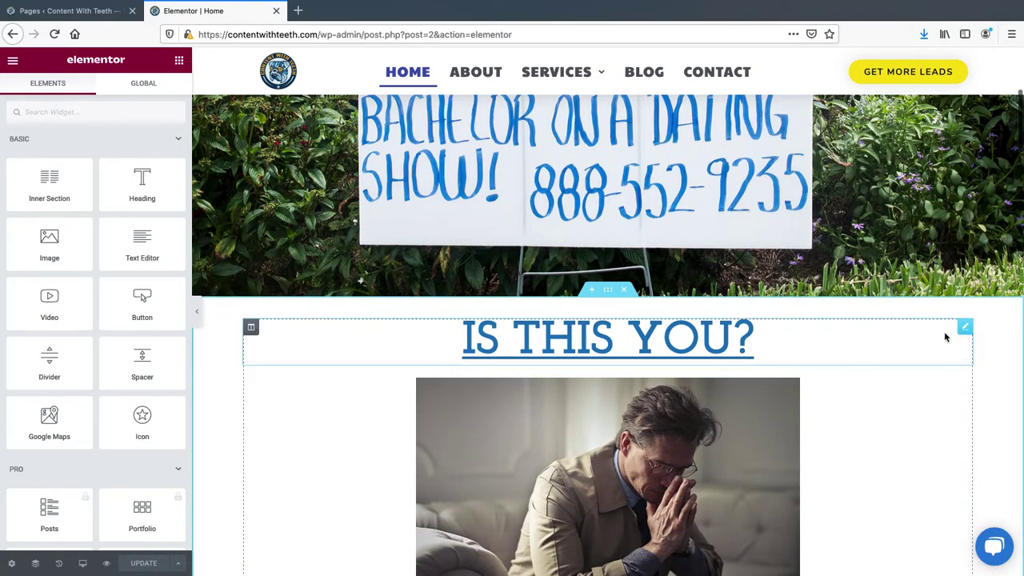
pyautogui.scroll(4, 820, 358)
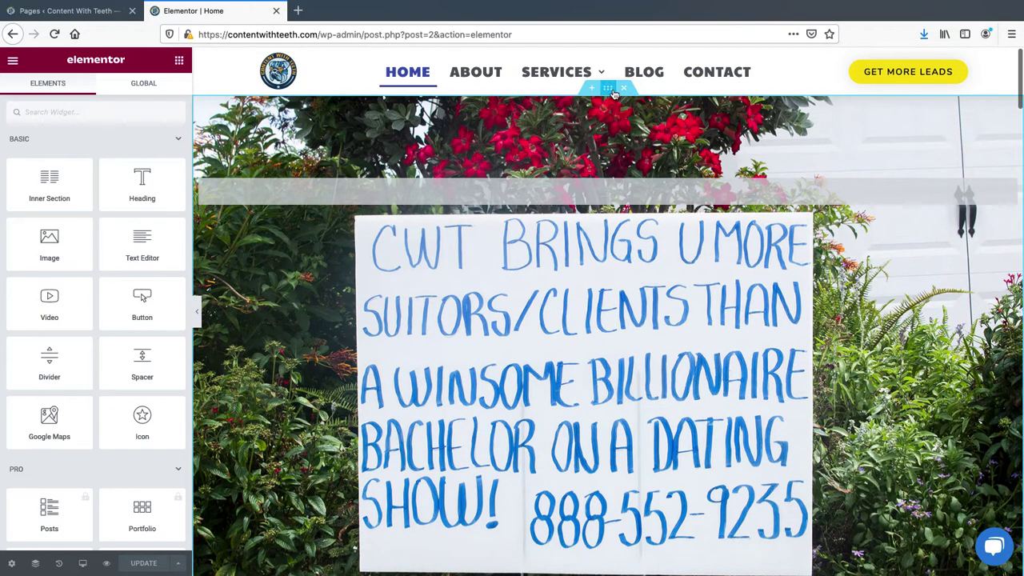
# - View the settings of the header section, the seated man's image and the "IS THIS YOU?" heading in turn
pyautogui.click(608, 88)
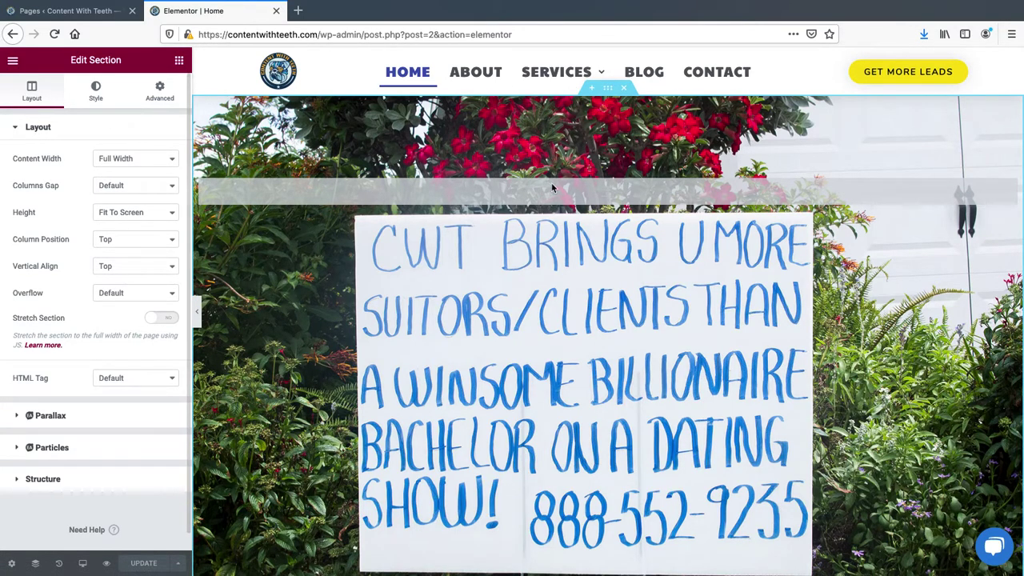
pyautogui.scroll(-5, 928, 220)
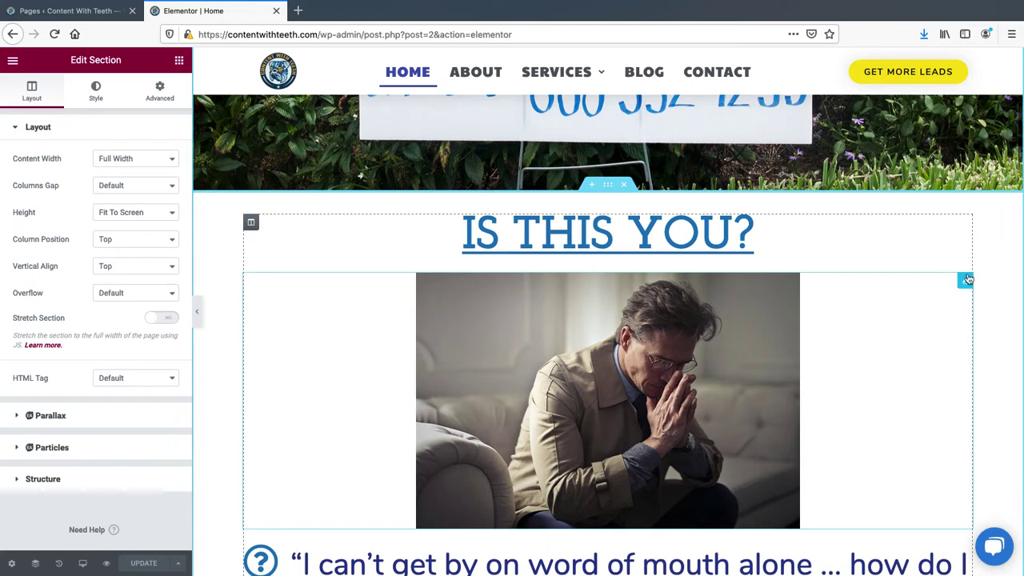
pyautogui.click(964, 284)
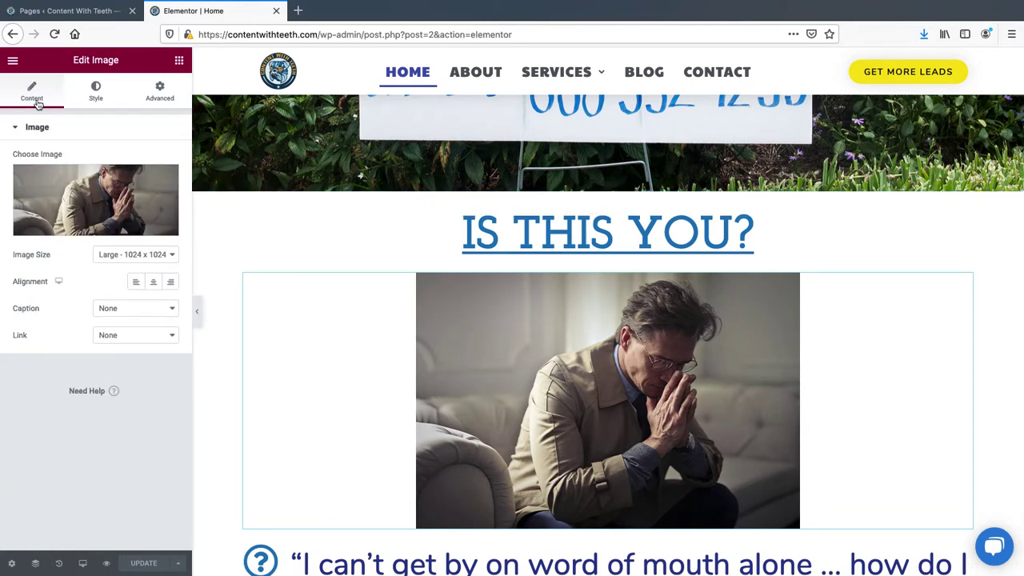
pyautogui.scroll(1, 804, 304)
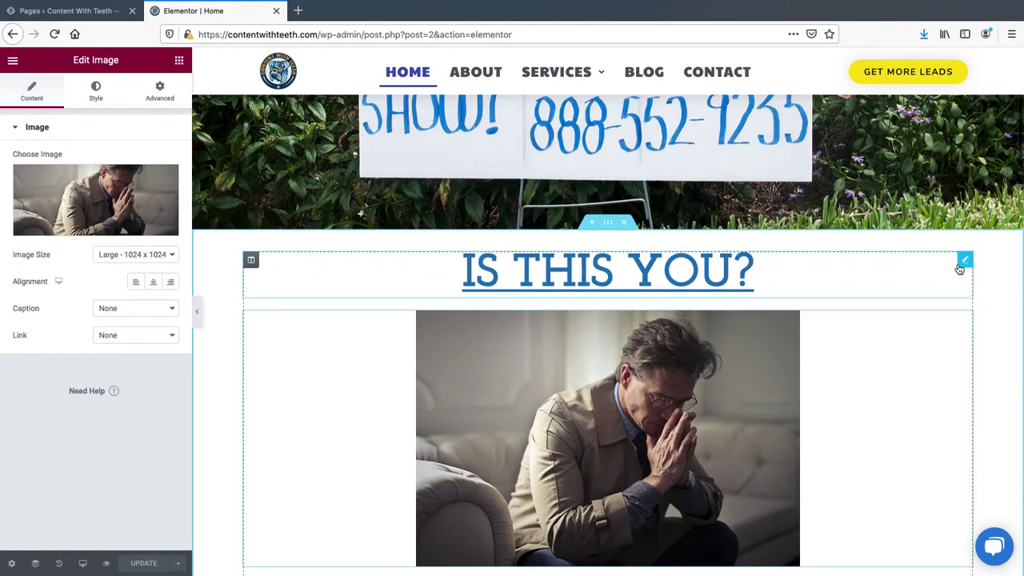
pyautogui.click(964, 261)
# - Open the header section's style settings with its background options expanded
pyautogui.scroll(5, 738, 323)
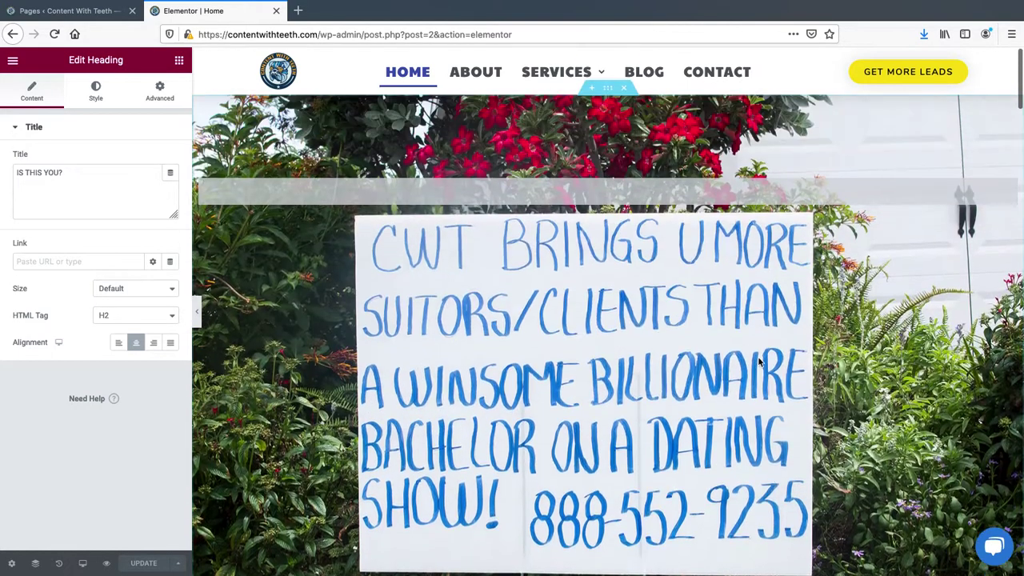
pyautogui.click(608, 88)
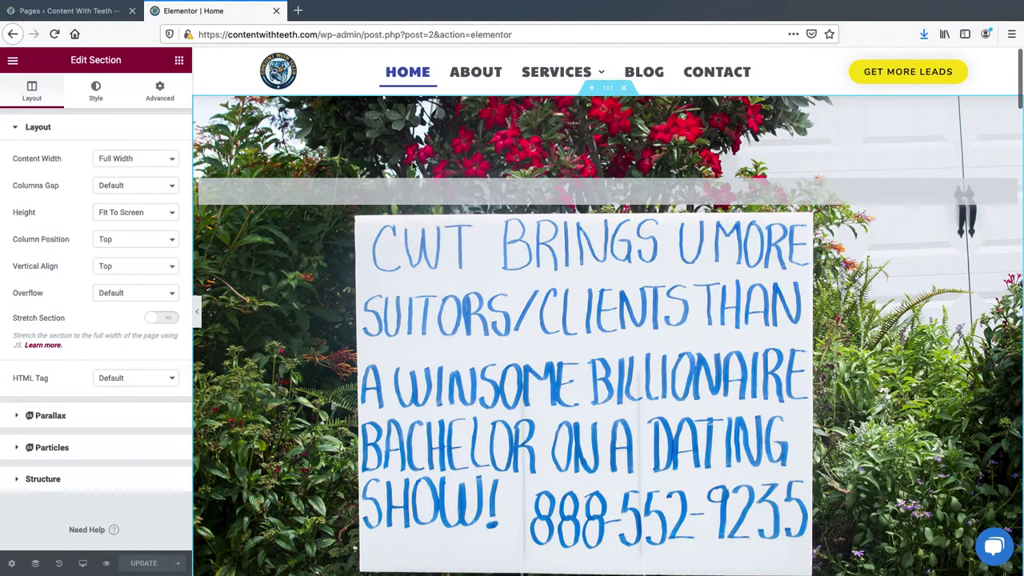
pyautogui.click(89, 95)
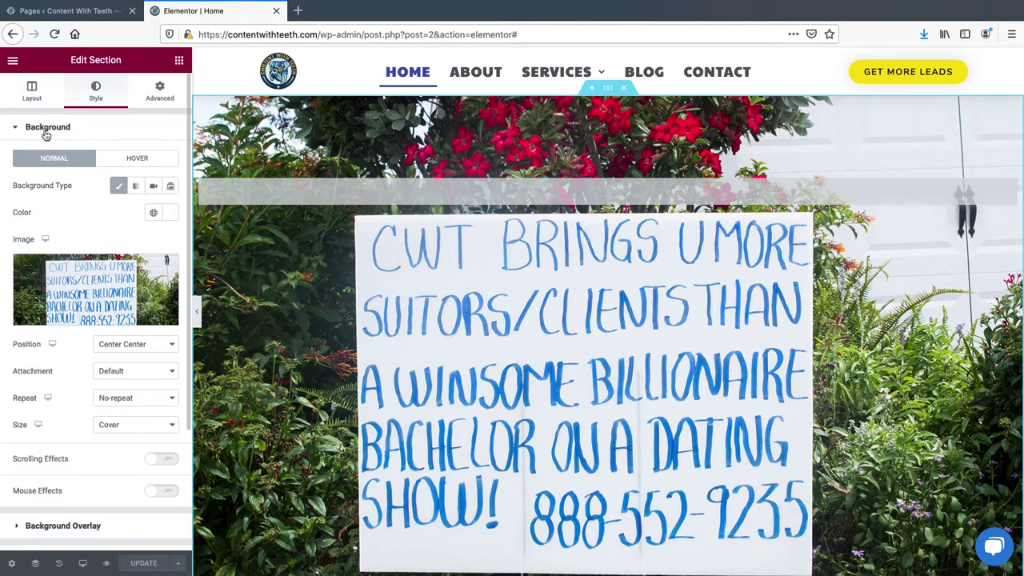
pyautogui.click(14, 131)
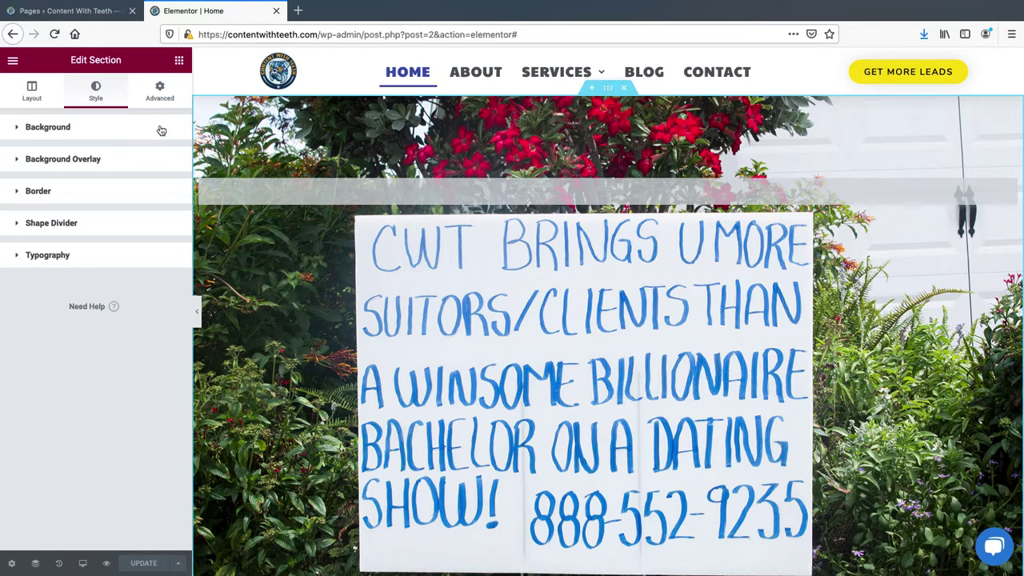
pyautogui.click(48, 132)
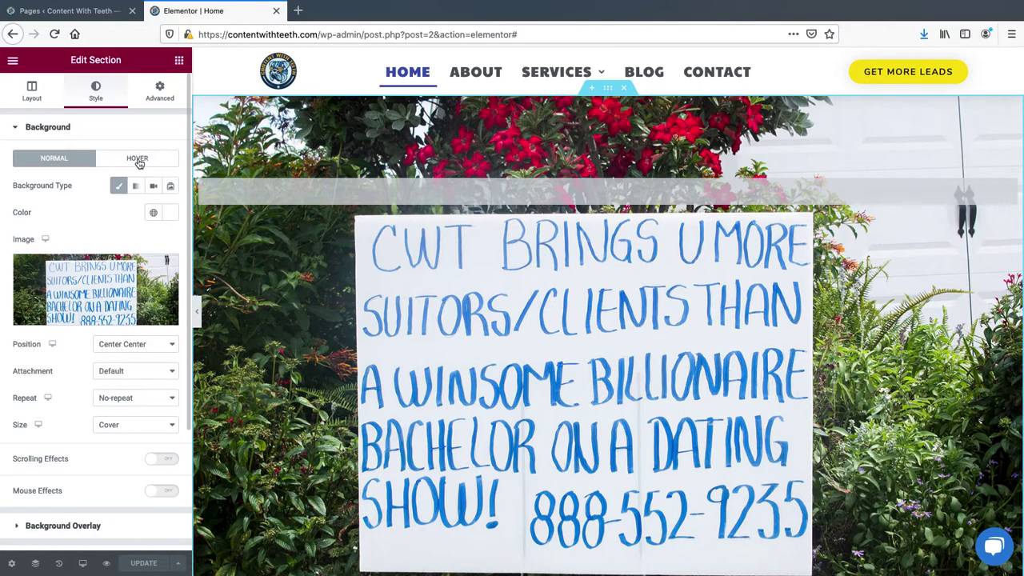
# - Open the media library for the header section's background image and look through the available images
pyautogui.moveTo(100, 286)
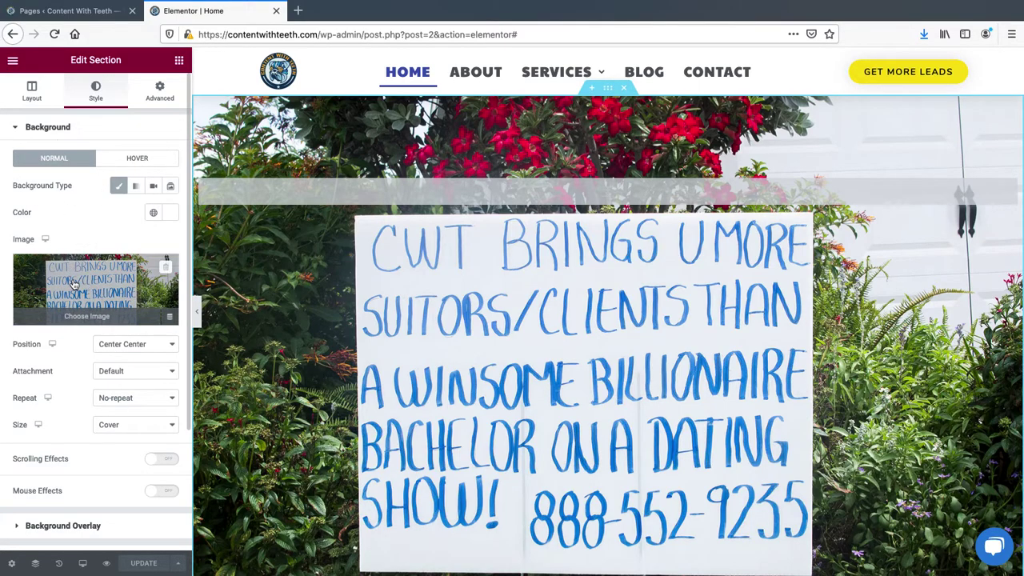
pyautogui.scroll(-1, 96, 286)
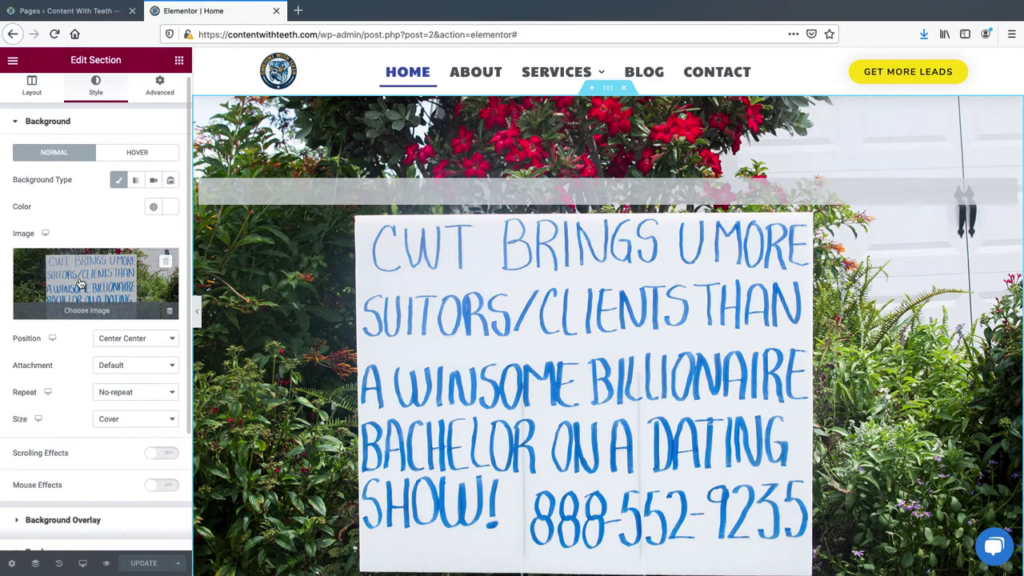
pyautogui.click(80, 283)
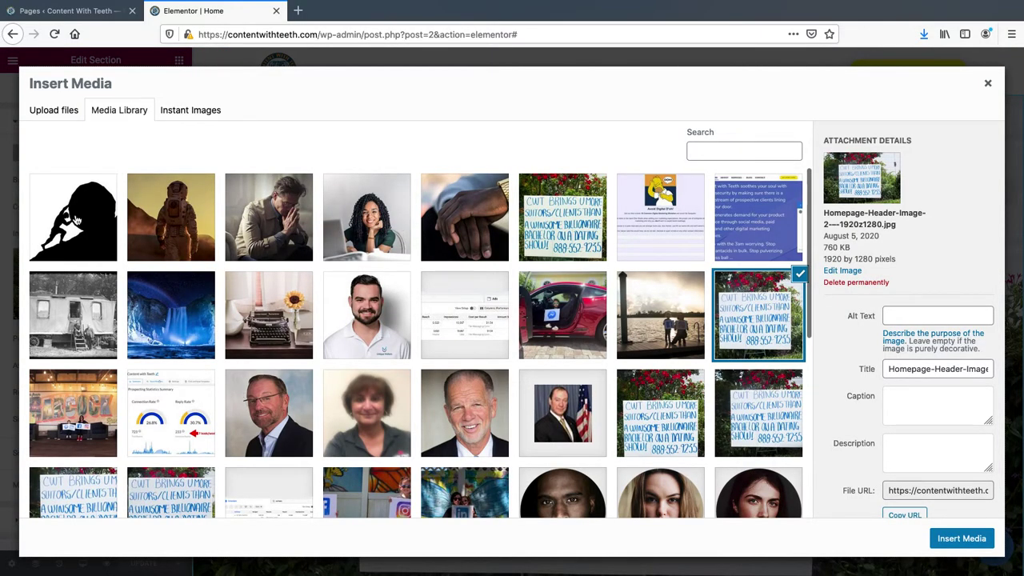
pyautogui.scroll(-3, 426, 302)
pyautogui.scroll(3, 427, 303)
pyautogui.press('super+Tab')
pyautogui.press('super+Tab')
pyautogui.press('super+Tab')
pyautogui.press('super+Tab')
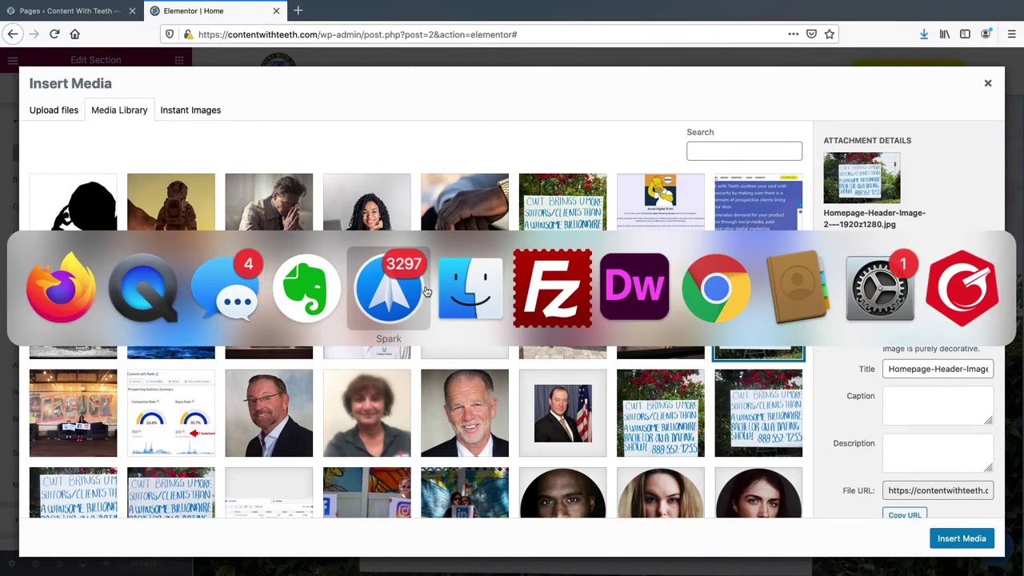
pyautogui.press('Escape')
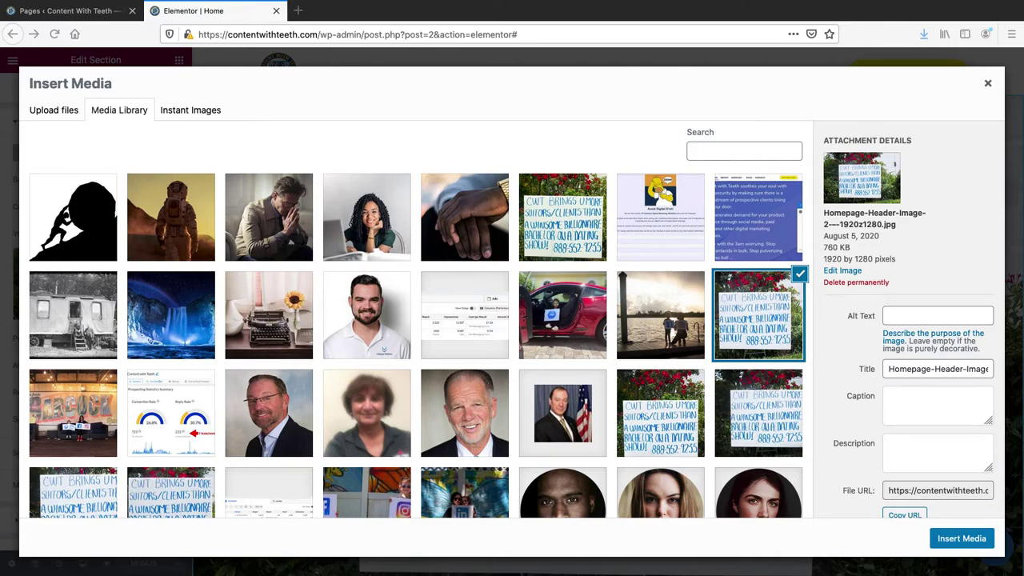
# - Upload 840795_CWT923HomepageImage_op3_092320.png from Finder to the media library and insert it as the header section's background image
pyautogui.press('super+Tab')
pyautogui.press('super+Tab')
pyautogui.press('super+Tab')
pyautogui.press('super+Tab')
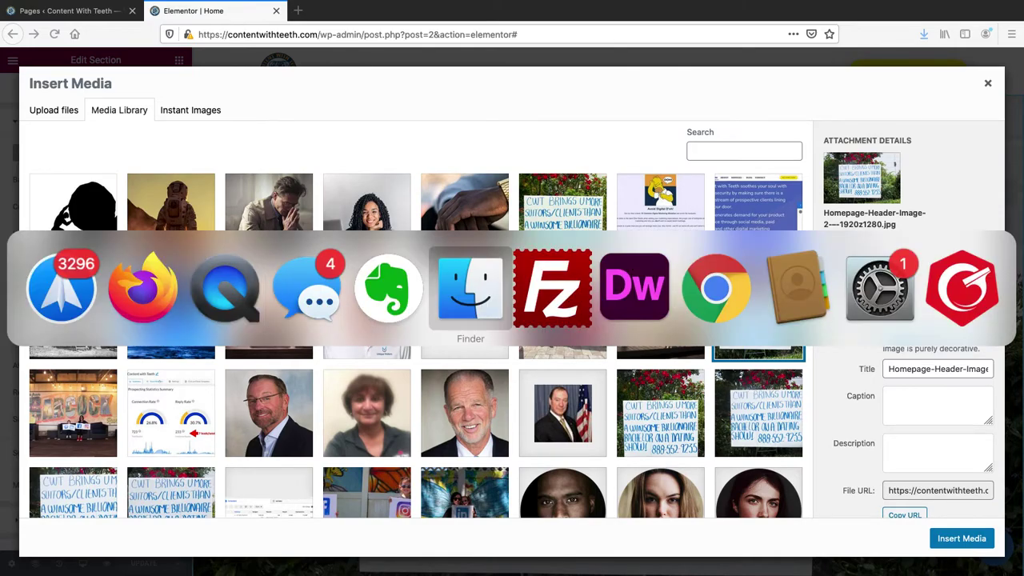
pyautogui.press('Escape')
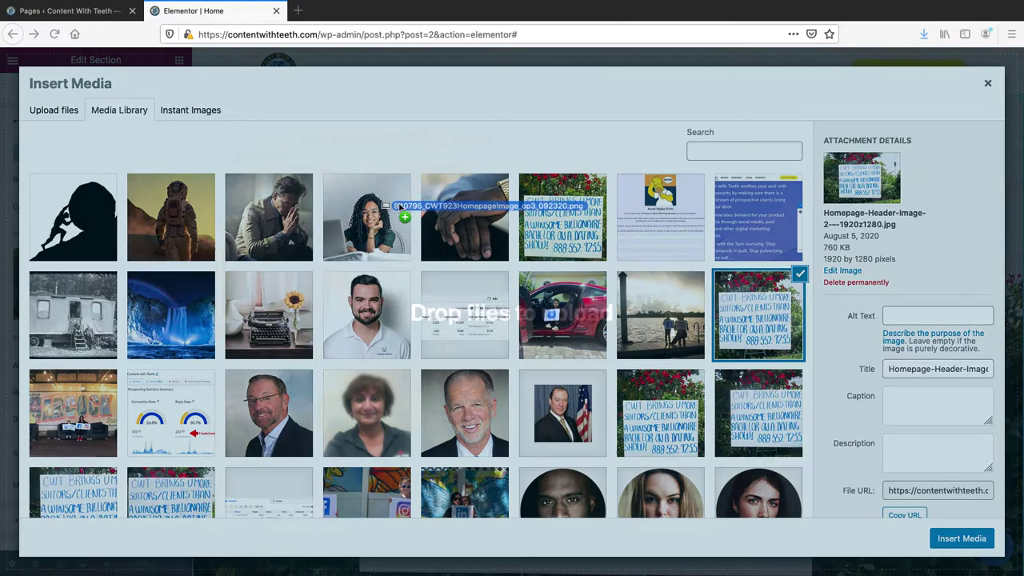
pyautogui.moveTo(396, 200); pyautogui.dragTo(406, 229)
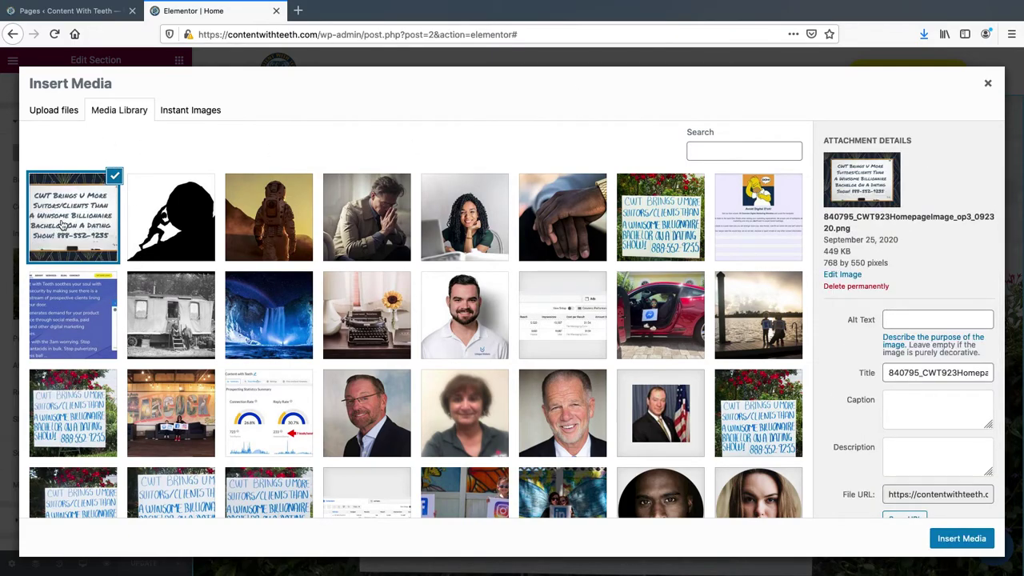
pyautogui.click(966, 540)
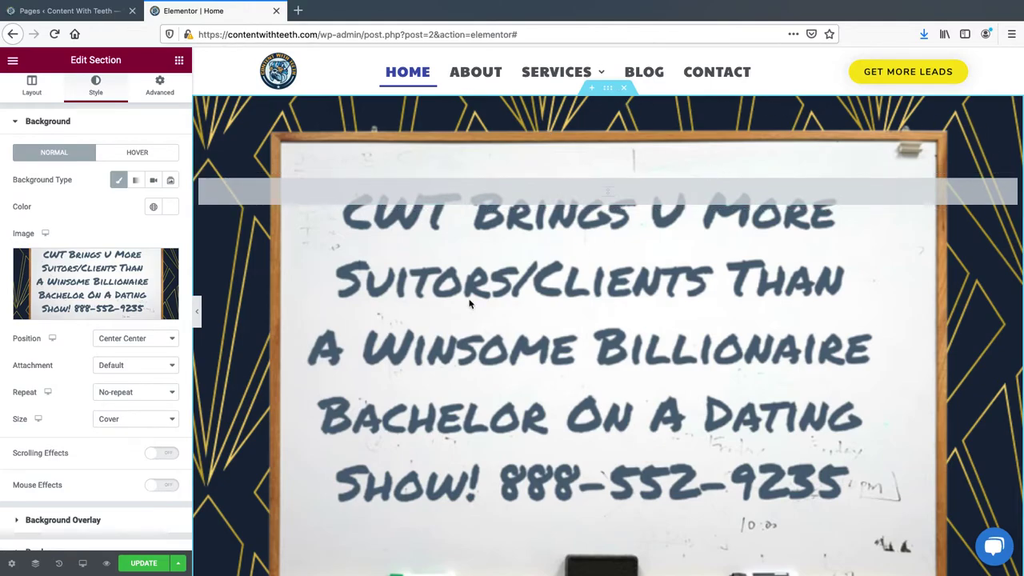
# - Set the header background image's position to Default
pyautogui.scroll(-1, 145, 345)
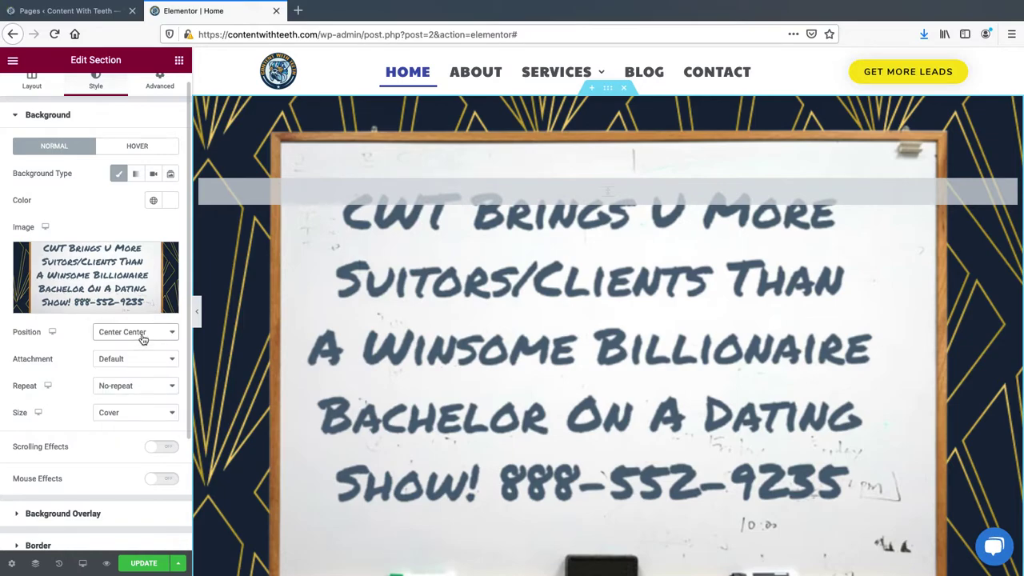
pyautogui.click(143, 338)
pyautogui.click(124, 324)
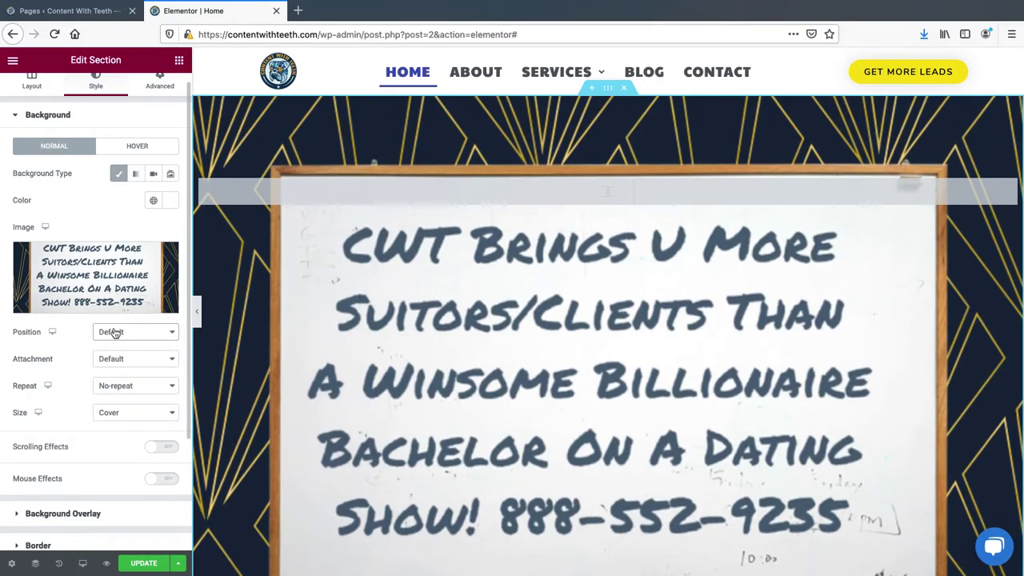
# - Try the Center Left and Top Left positions for the header section's background image
pyautogui.click(135, 332)
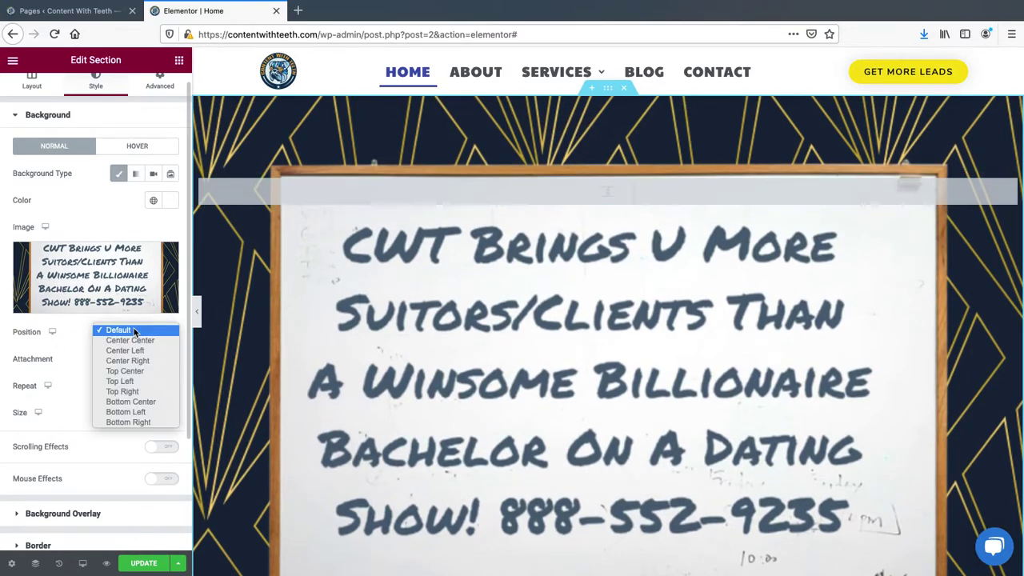
pyautogui.click(137, 352)
pyautogui.click(131, 335)
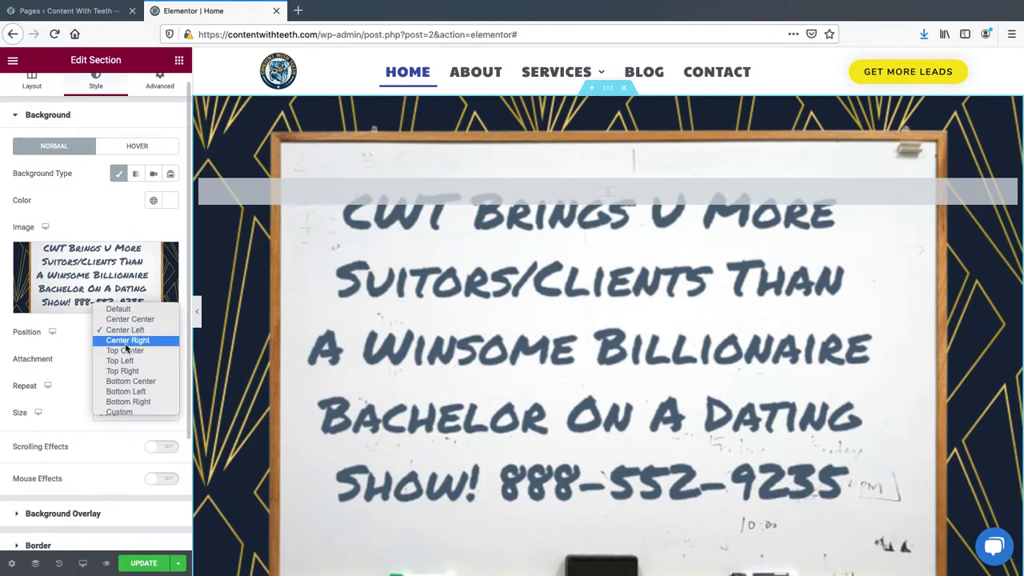
pyautogui.click(127, 362)
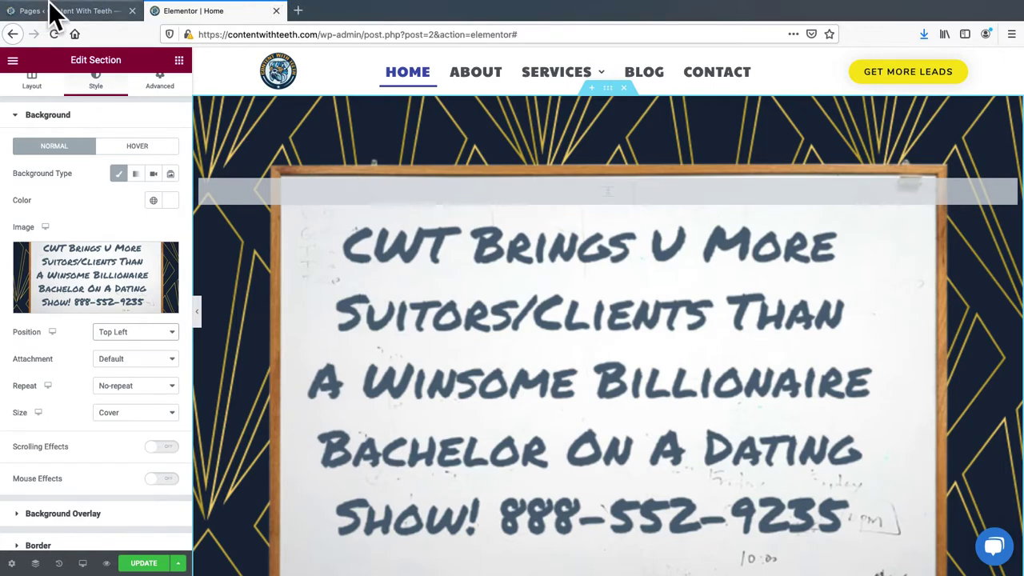
pyautogui.moveTo(40, 3)
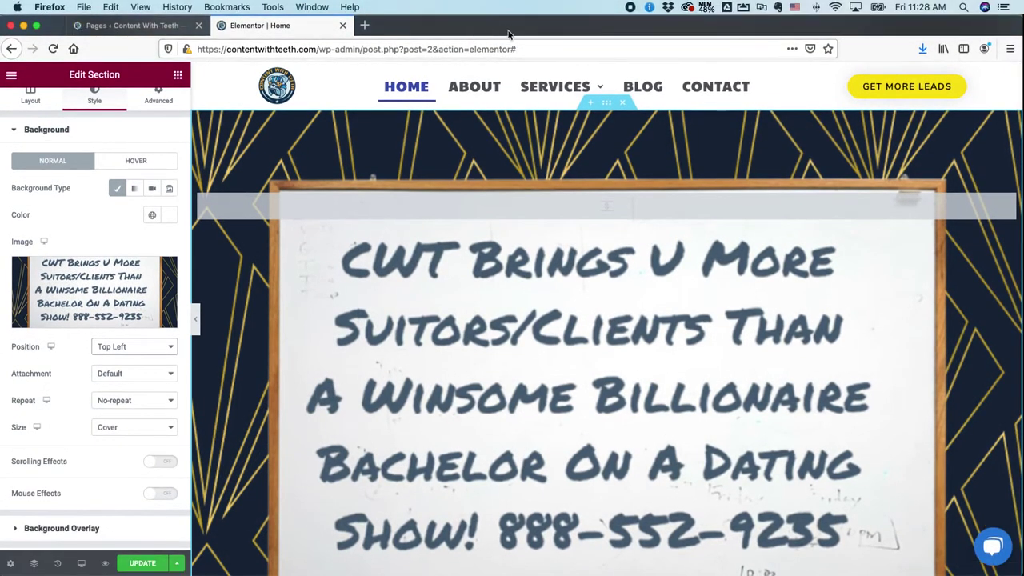
# - Narrow the browser window and try the Auto size for the header section's background image
pyautogui.moveTo(1015, 570); pyautogui.dragTo(963, 573)
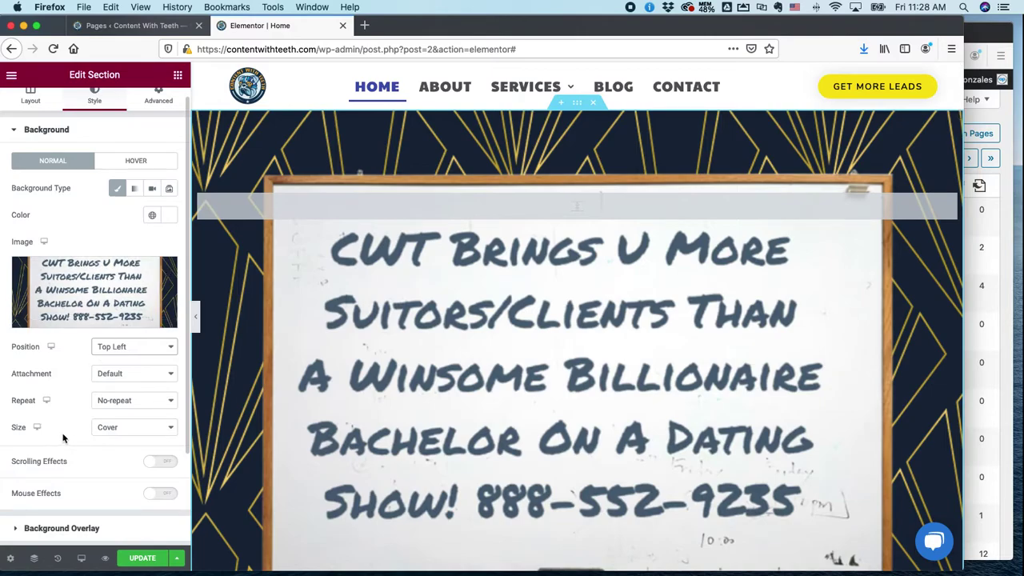
pyautogui.click(107, 433)
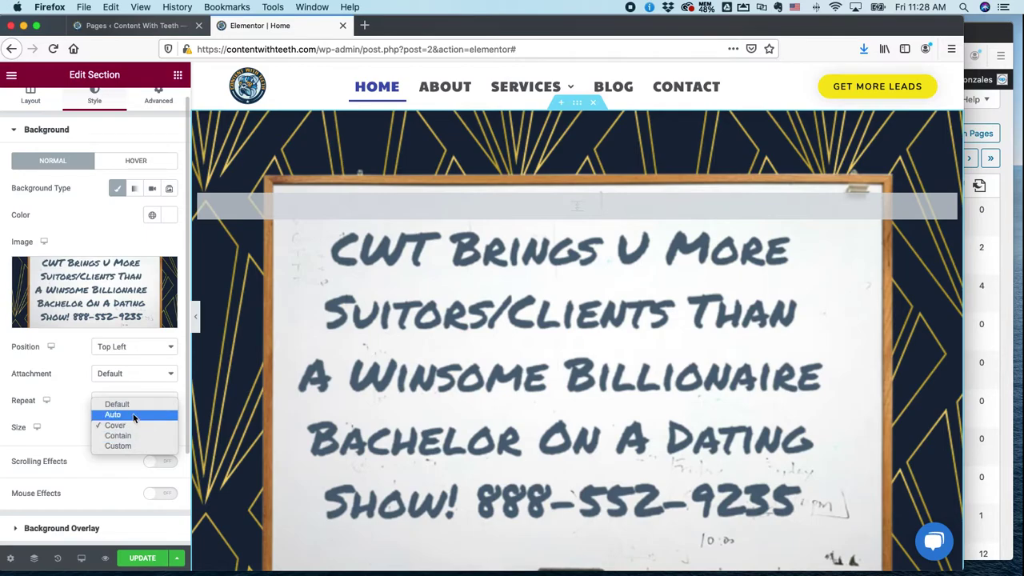
pyautogui.click(133, 416)
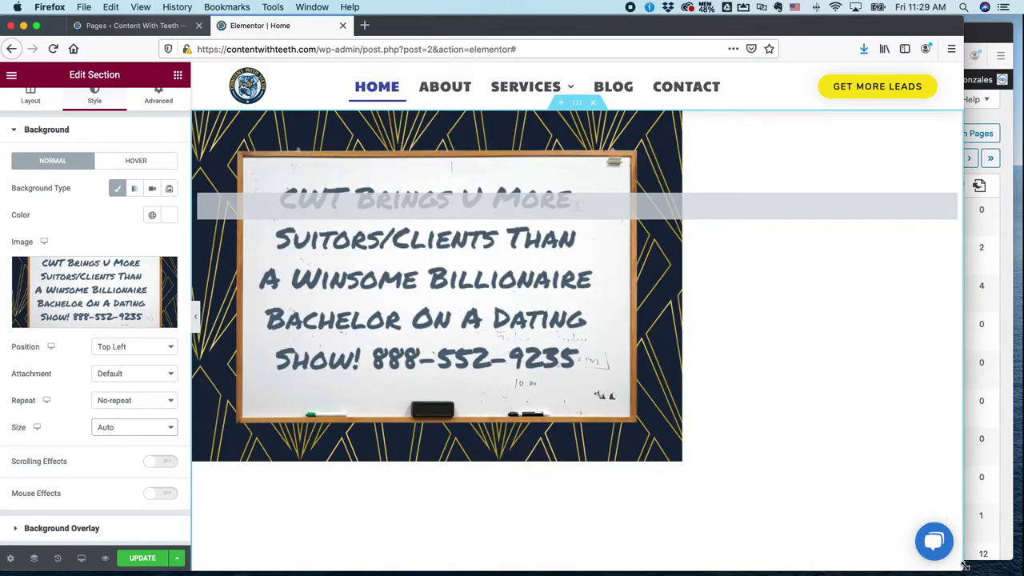
pyautogui.moveTo(966, 566)
pyautogui.mouseDown()
pyautogui.moveTo(702, 487)
pyautogui.moveTo(1004, 568)
pyautogui.moveTo(962, 565)
pyautogui.moveTo(1000, 567)
pyautogui.moveTo(983, 563)
pyautogui.mouseUp()
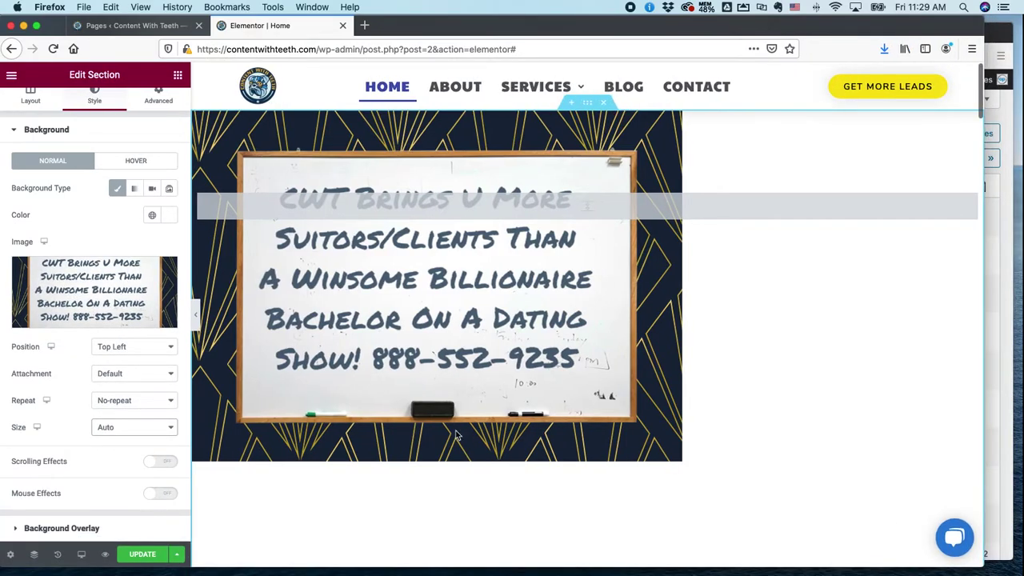
# - Set the header background image's position to Bottom Center after trying Top Center
pyautogui.click(155, 349)
pyautogui.click(152, 336)
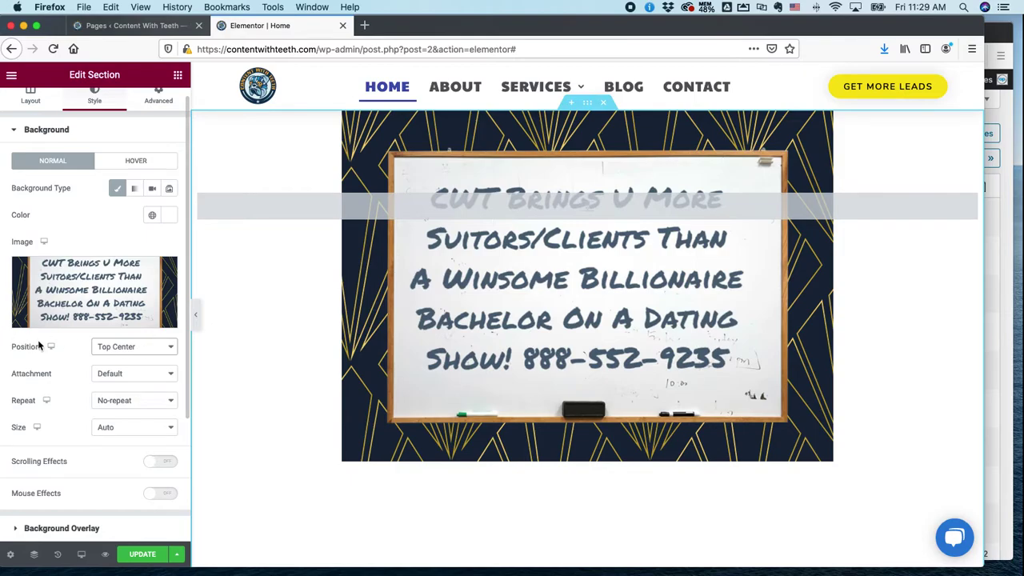
pyautogui.click(136, 347)
pyautogui.click(136, 376)
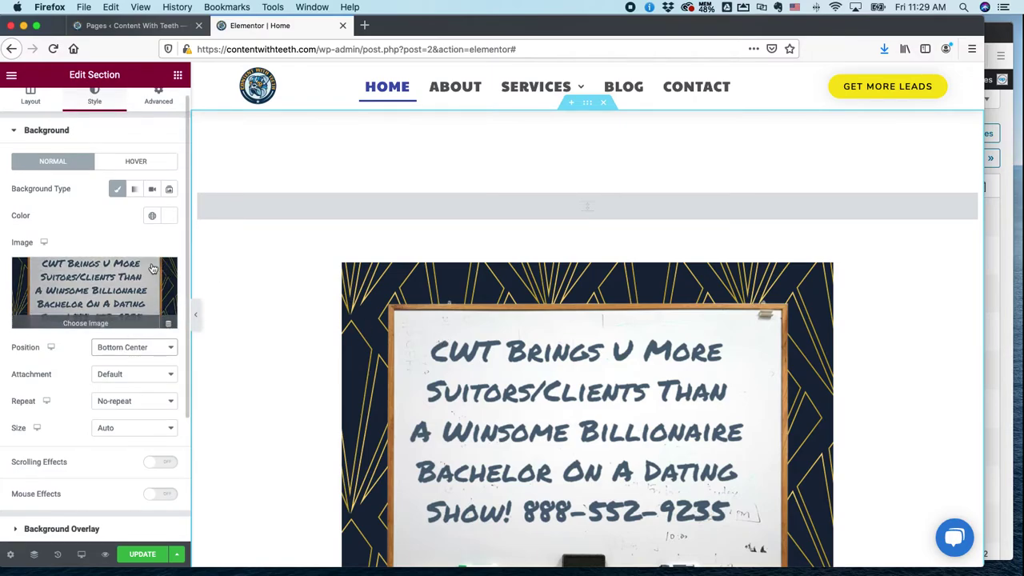
# - Enlarge the browser window and set the header background image's size to Custom after trying Contain
pyautogui.click(29, 104)
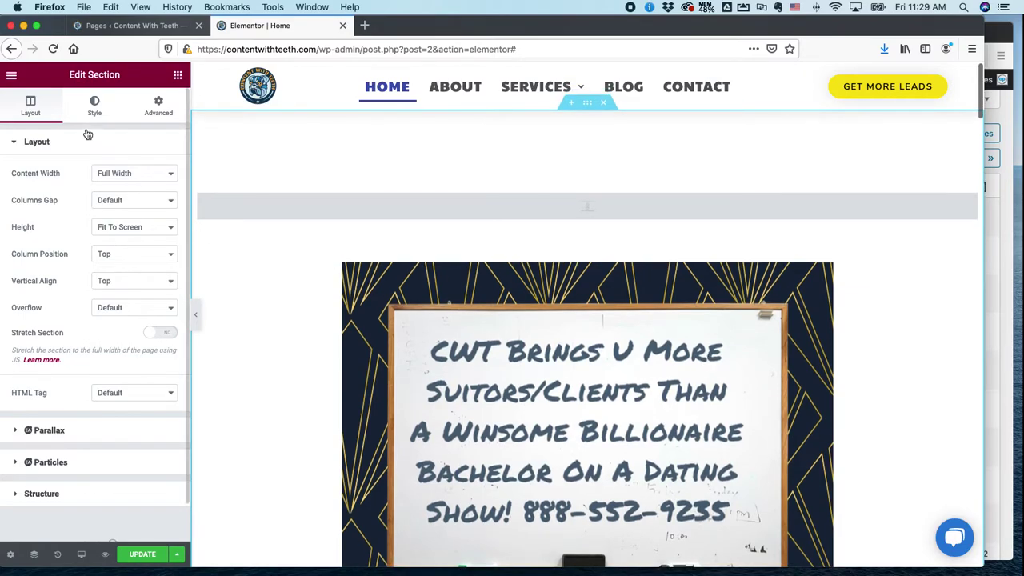
pyautogui.click(92, 104)
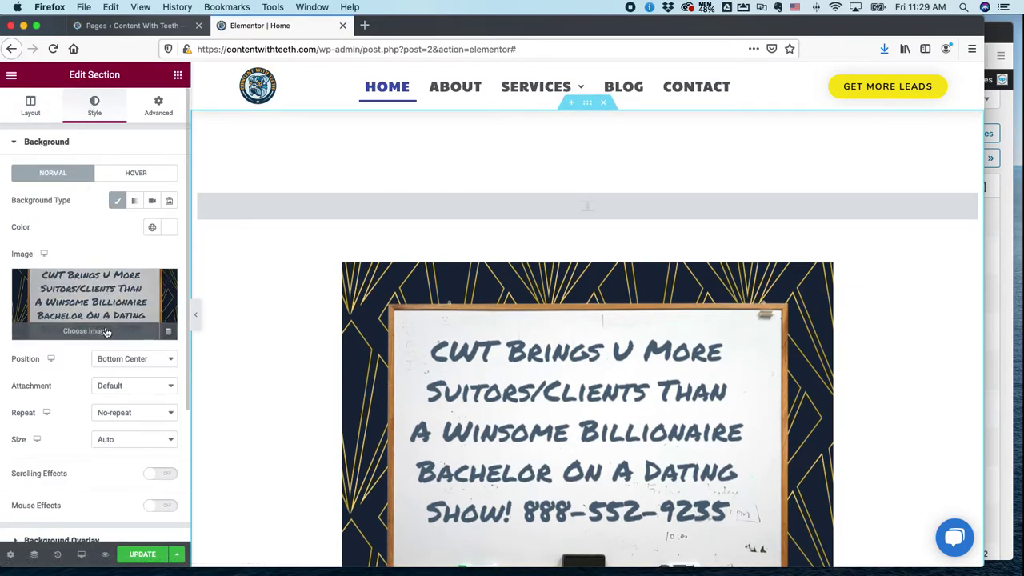
pyautogui.click(134, 440)
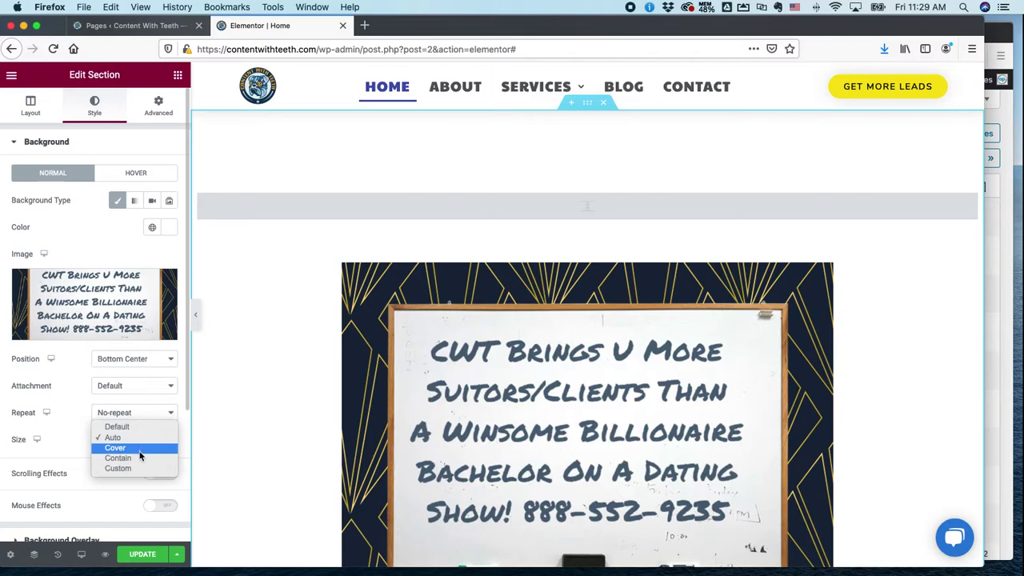
pyautogui.click(138, 458)
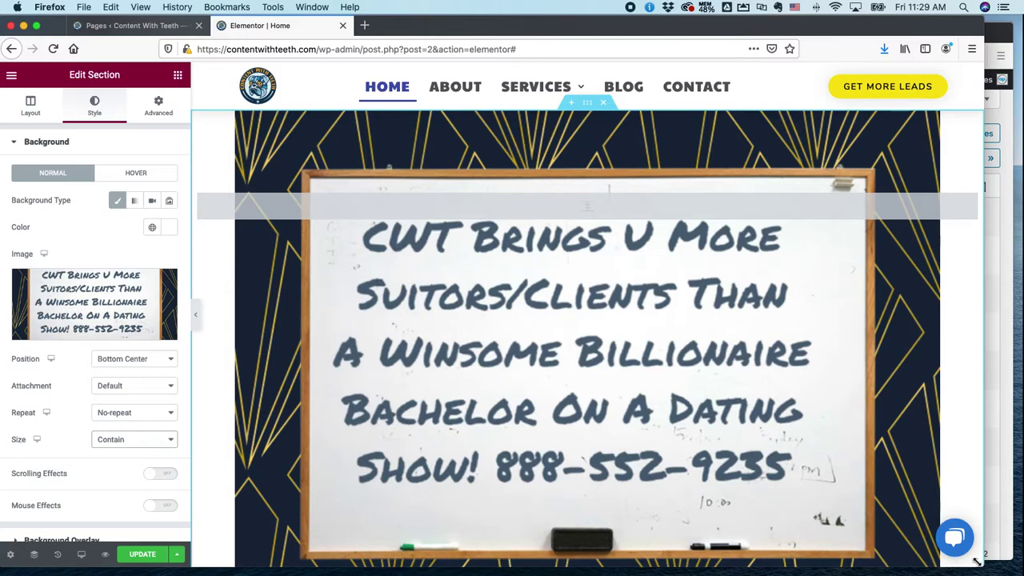
pyautogui.moveTo(976, 561); pyautogui.dragTo(1023, 575)
pyautogui.click(136, 441)
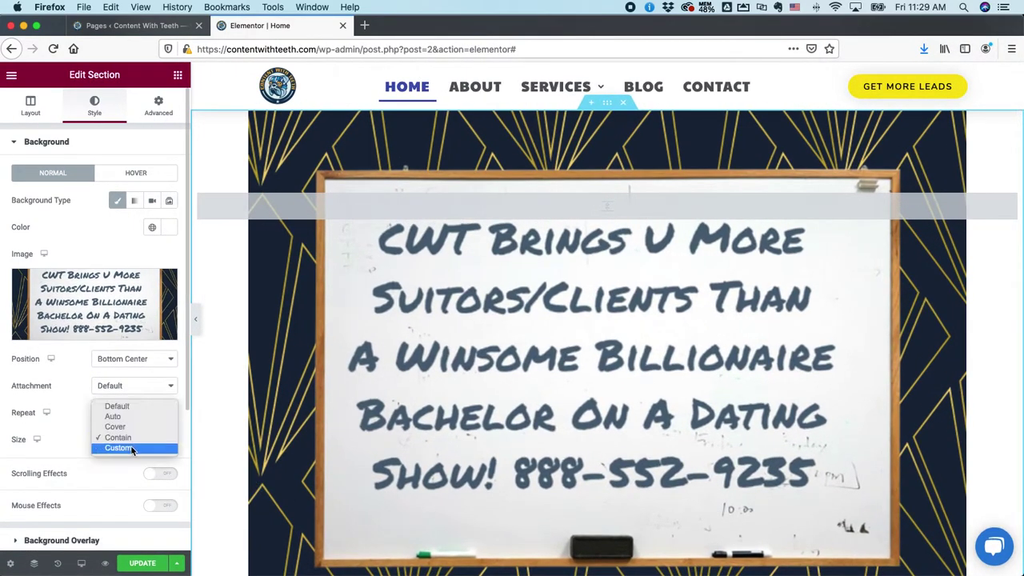
pyautogui.click(131, 449)
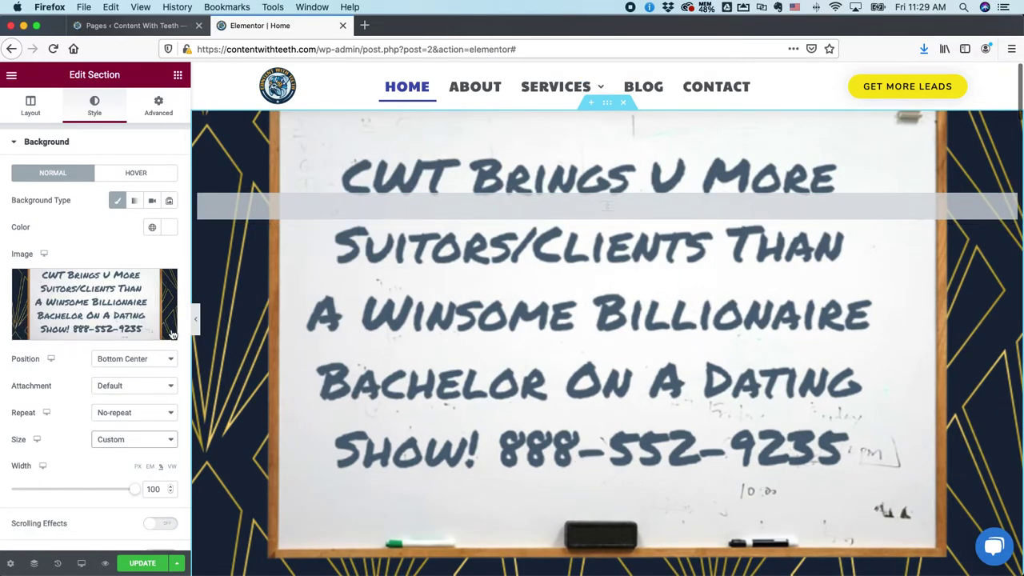
# - Compare the Top Center and Center Center positions for the header background image, return it to Bottom Center, and shorten the browser window slightly
pyautogui.click(134, 360)
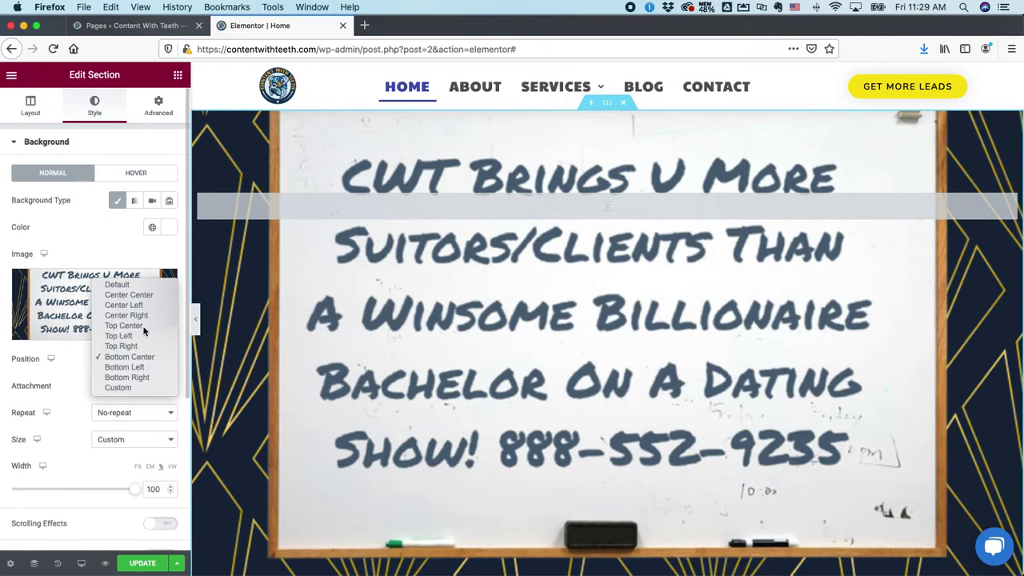
pyautogui.click(124, 326)
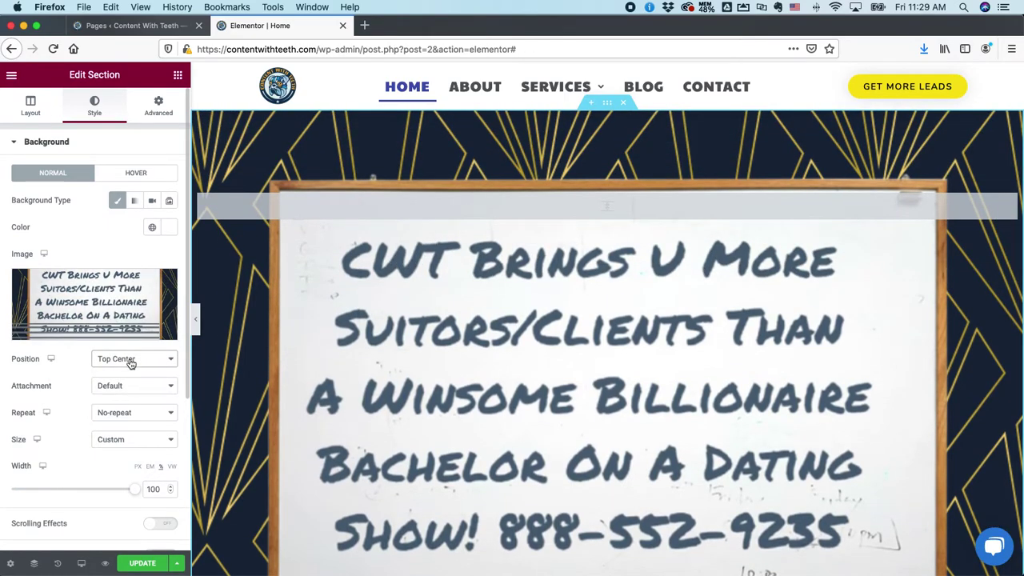
pyautogui.click(132, 359)
pyautogui.click(133, 325)
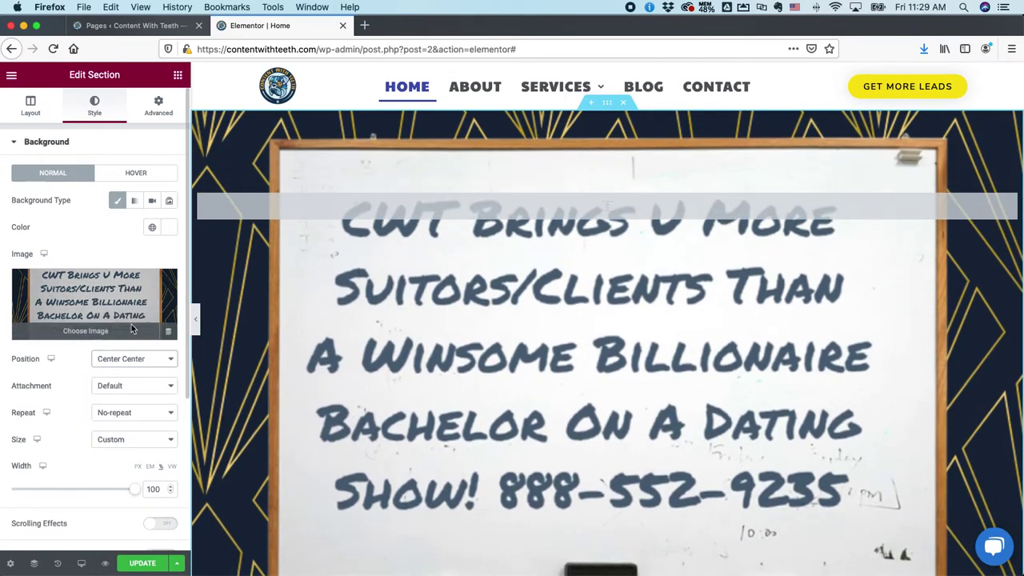
pyautogui.click(130, 359)
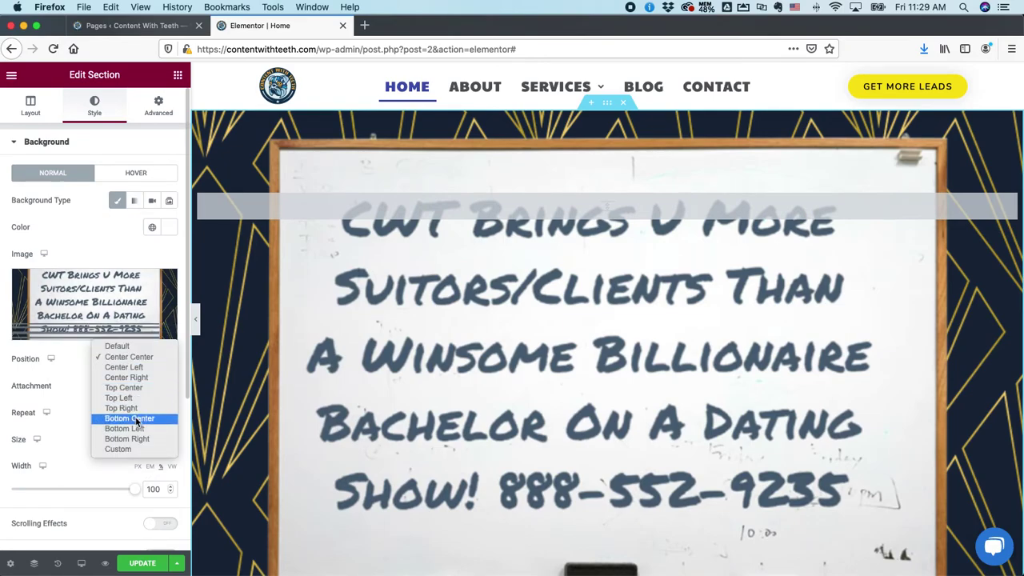
pyautogui.click(136, 419)
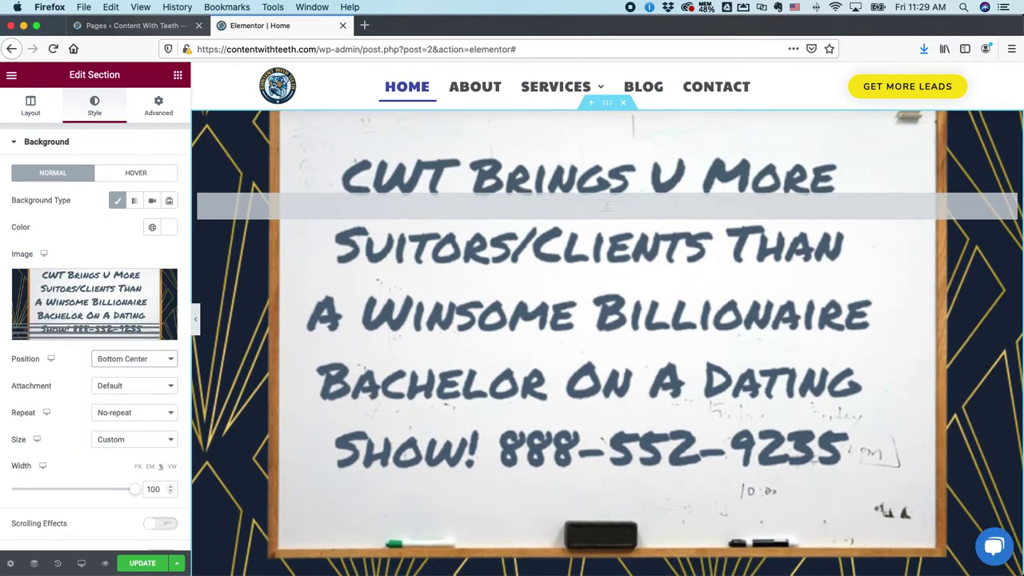
pyautogui.moveTo(1014, 570)
pyautogui.mouseDown()
pyautogui.moveTo(891, 507)
pyautogui.moveTo(697, 485)
pyautogui.moveTo(499, 491)
pyautogui.moveTo(827, 554)
pyautogui.moveTo(1016, 531)
pyautogui.moveTo(1014, 557)
pyautogui.mouseUp()
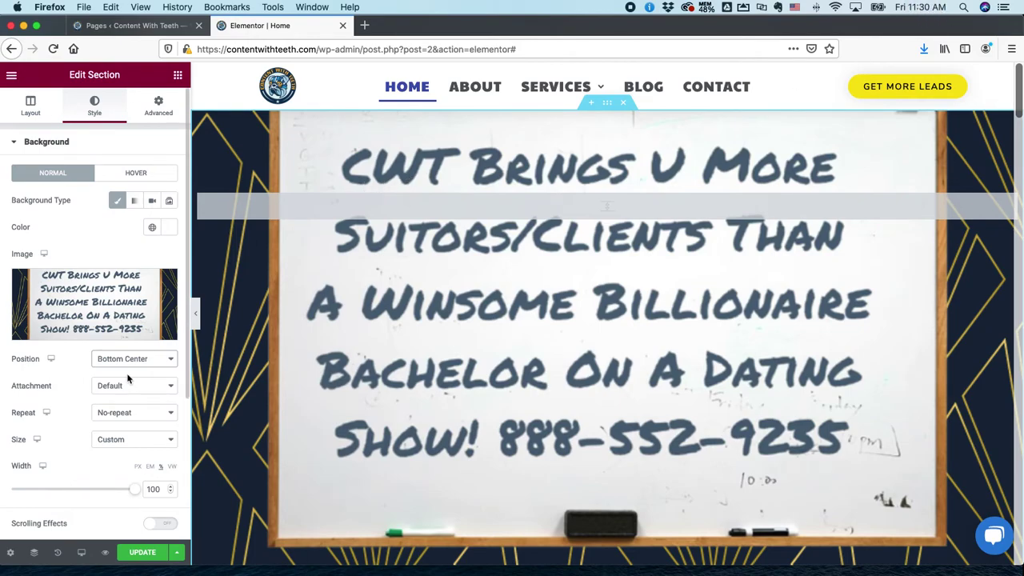
# - Switch the page to the Tablet preview and examine how the header section's background image displays
pyautogui.click(81, 554)
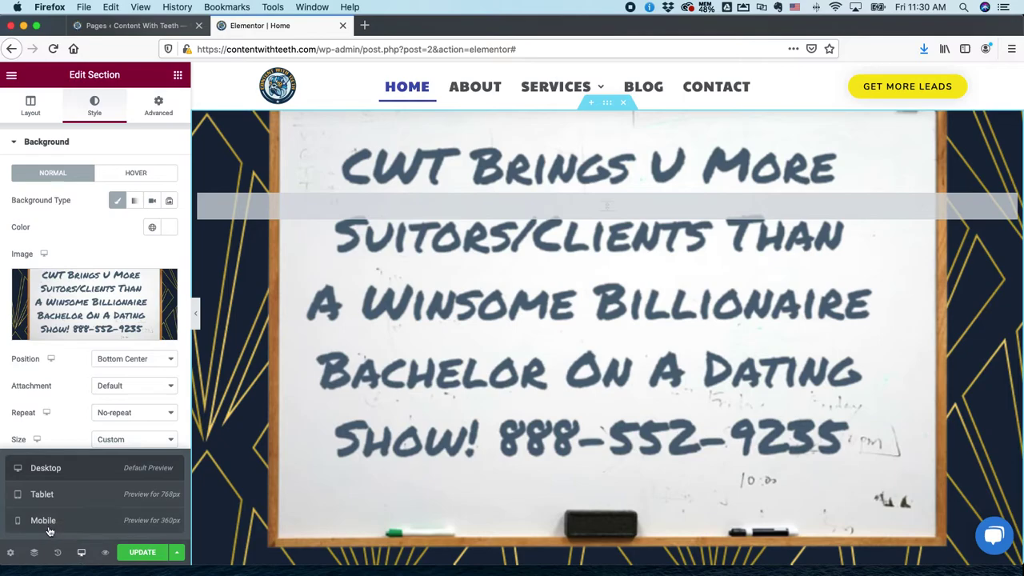
pyautogui.click(80, 555)
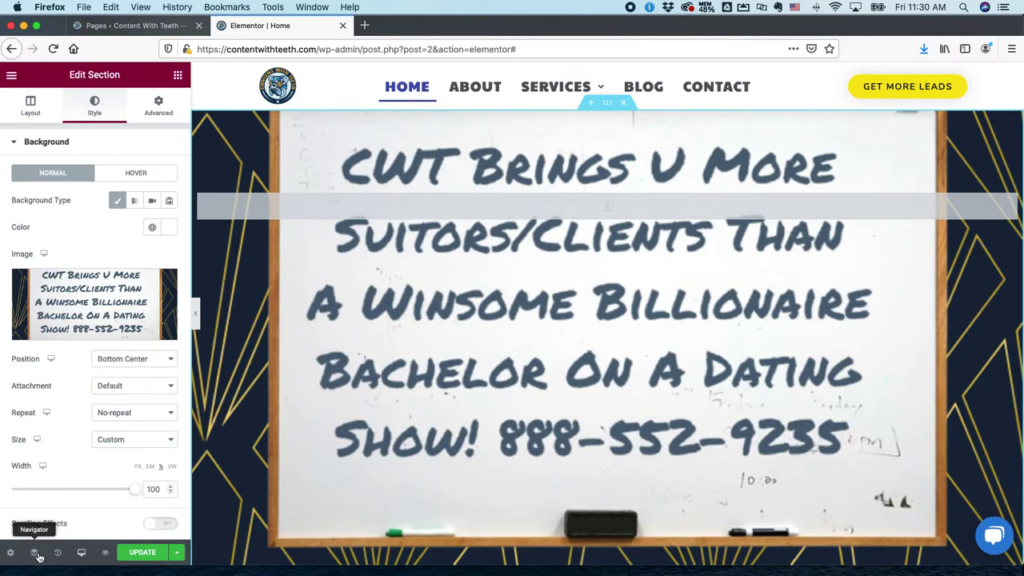
pyautogui.click(81, 556)
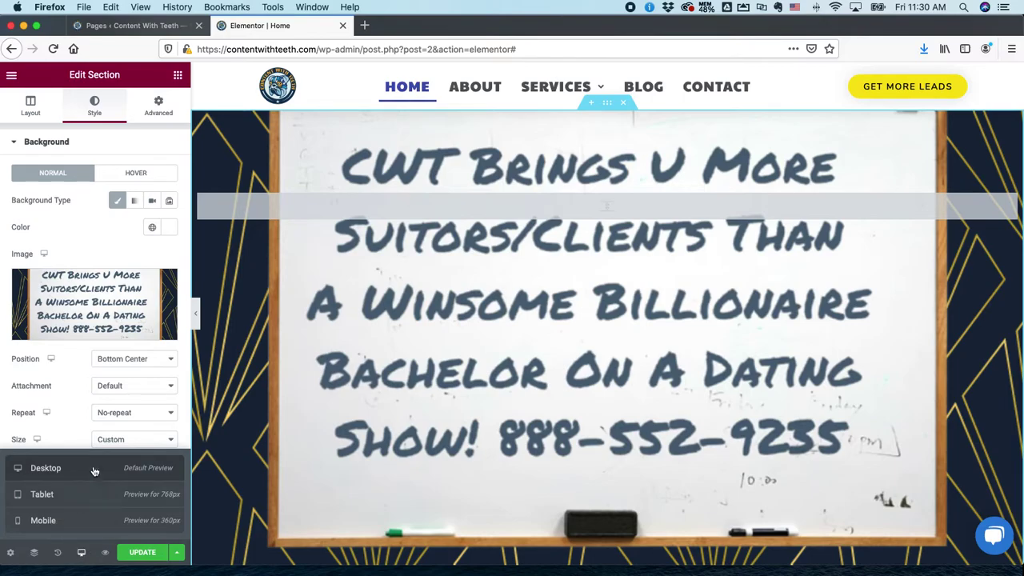
pyautogui.click(94, 501)
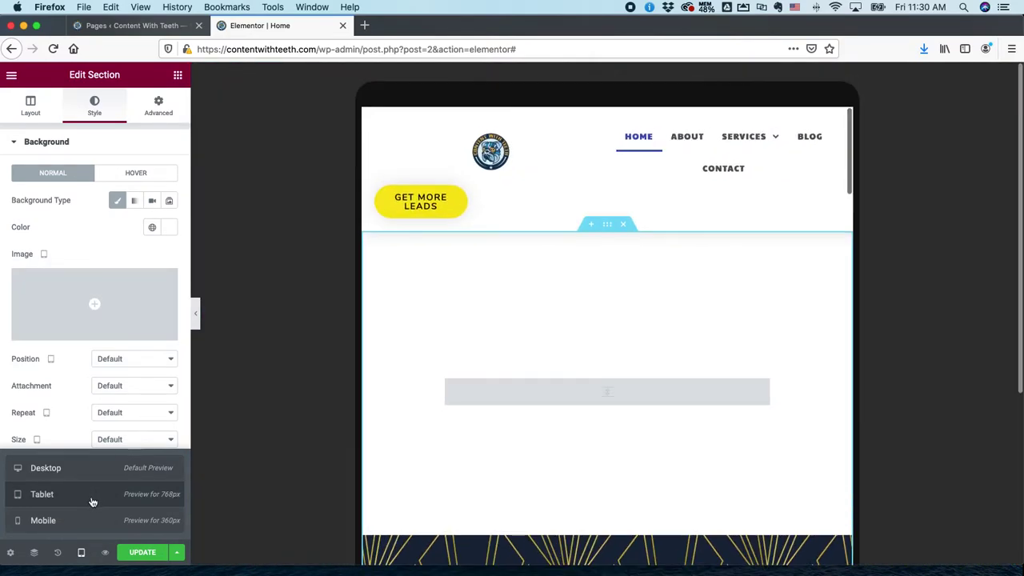
pyautogui.scroll(-5, 720, 440)
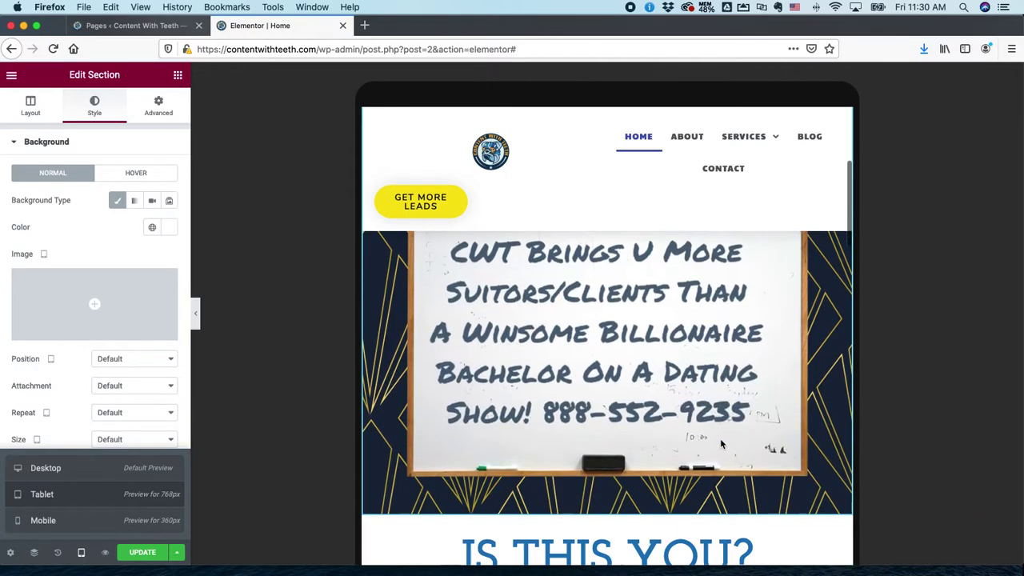
pyautogui.scroll(5, 723, 440)
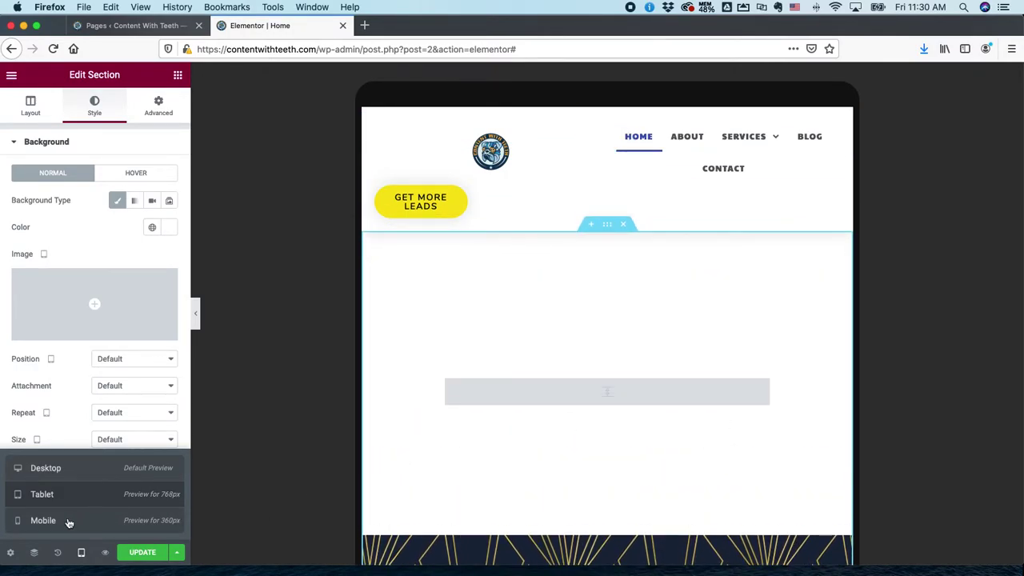
# - Switch to the Mobile preview and insert 840795_CWT923HomepageImage_op3_092320.png from the media library as the header section's mobile background image
pyautogui.click(68, 521)
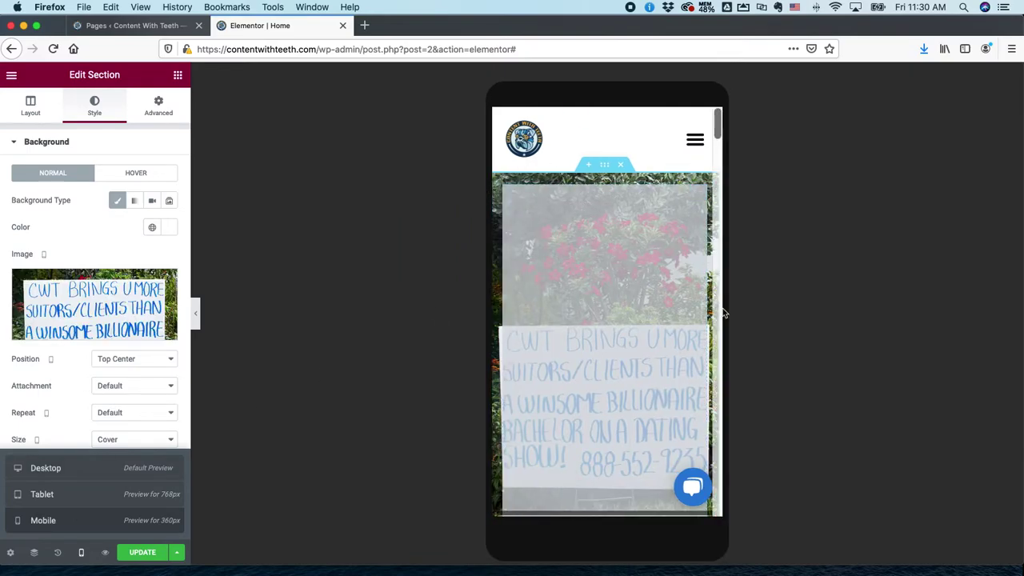
pyautogui.moveTo(106, 308)
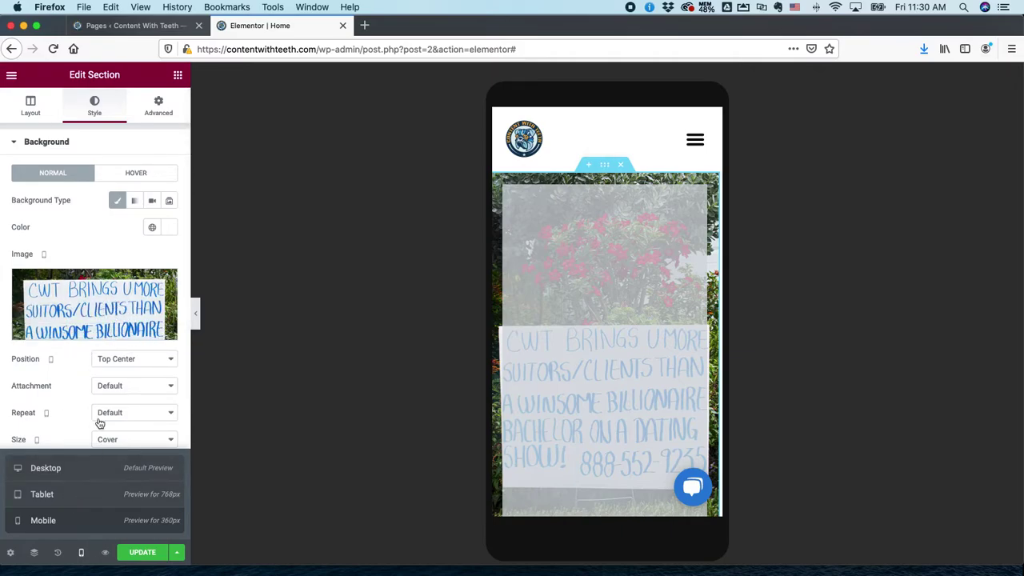
pyautogui.click(98, 309)
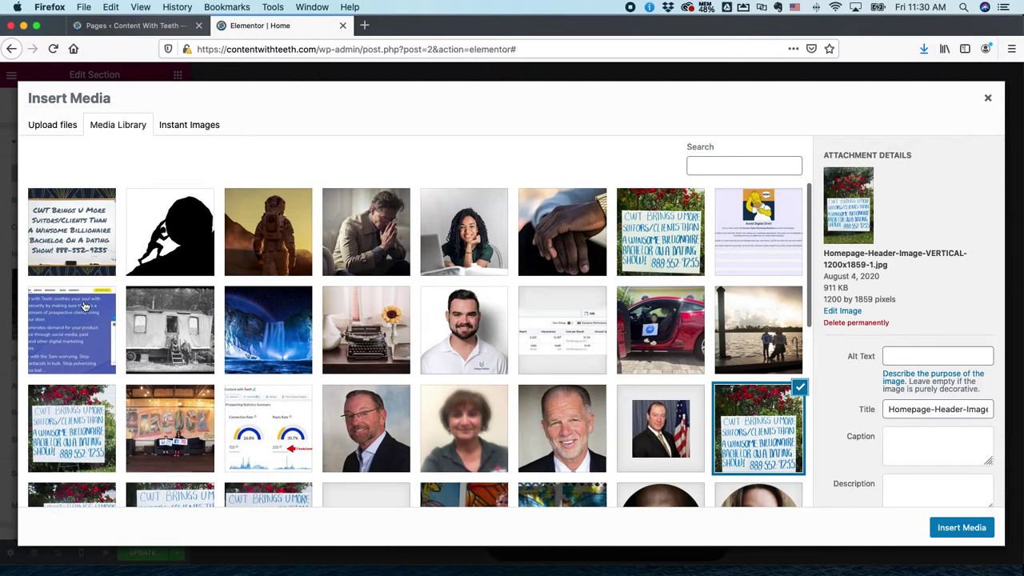
pyautogui.click(90, 242)
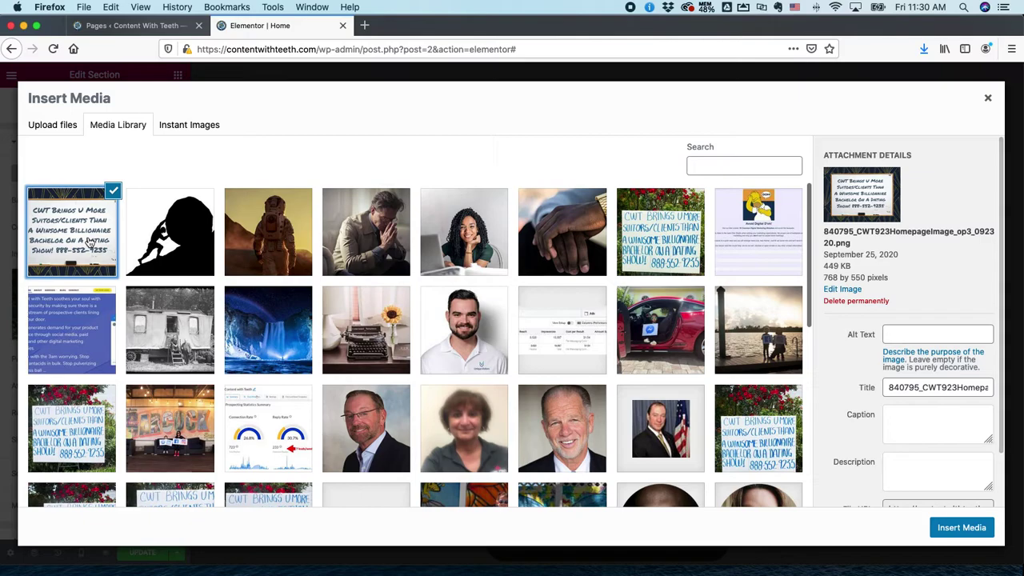
pyautogui.click(960, 528)
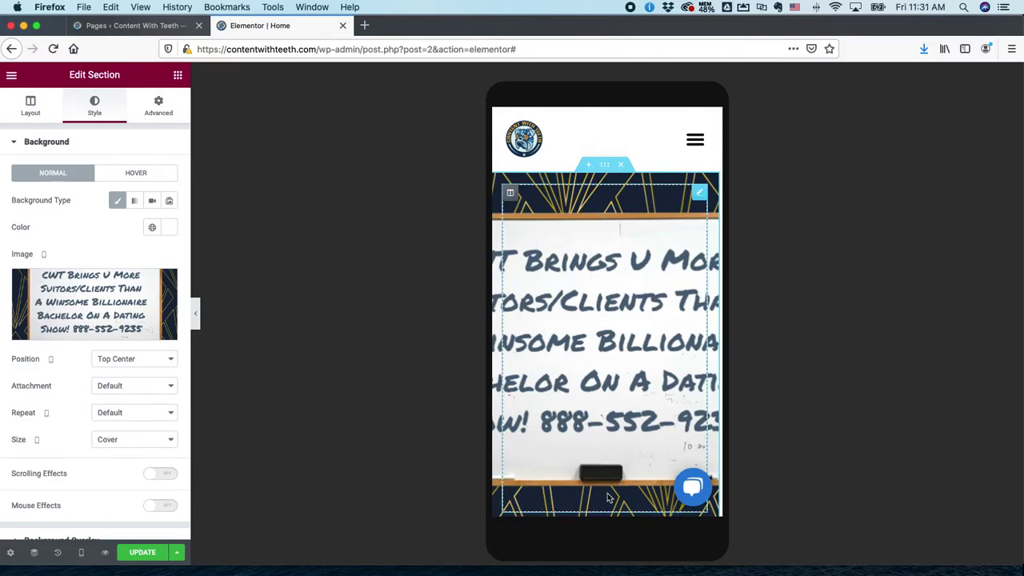
# - Set the header background image's mobile size to Contain and the spacer's height to 35 VH in the Mobile preview
pyautogui.click(136, 441)
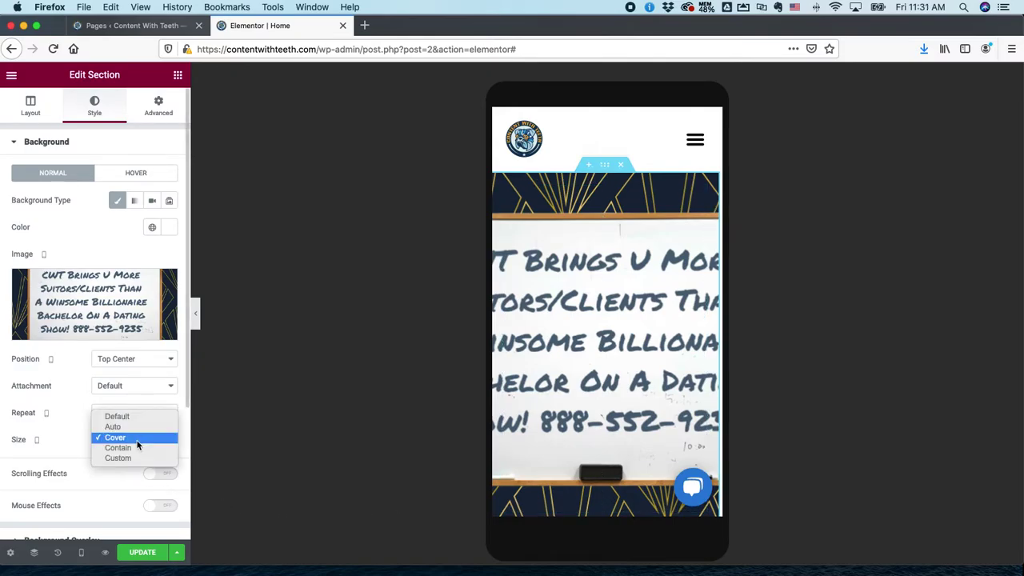
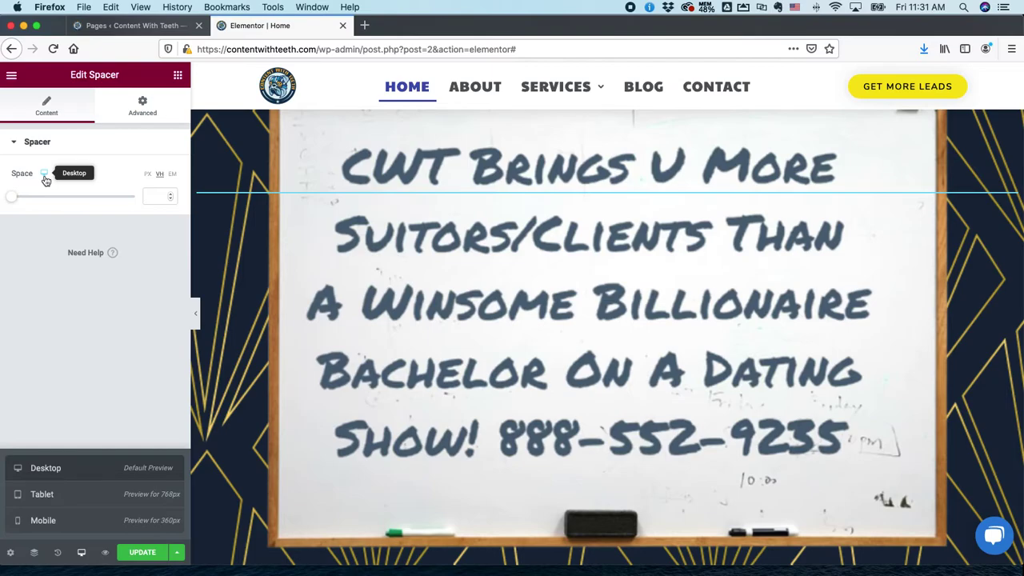
pyautogui.click(50, 529)
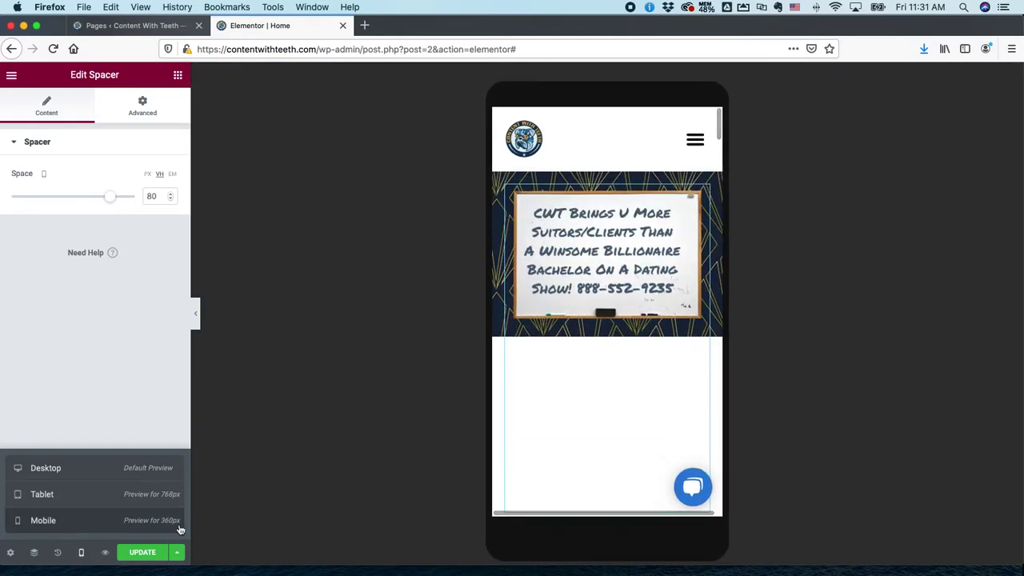
pyautogui.moveTo(111, 202); pyautogui.dragTo(69, 202)
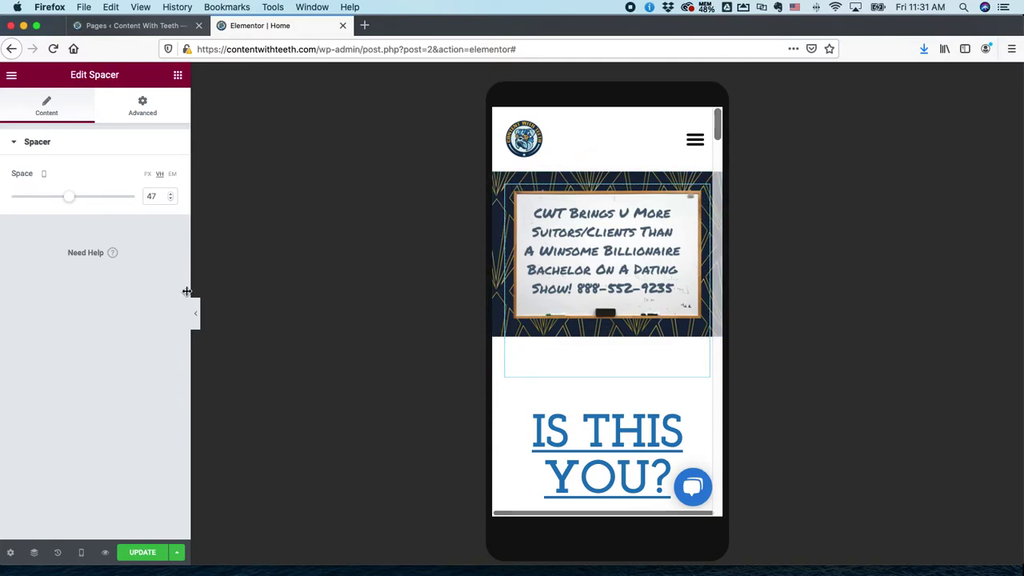
pyautogui.moveTo(69, 201); pyautogui.dragTo(40, 201)
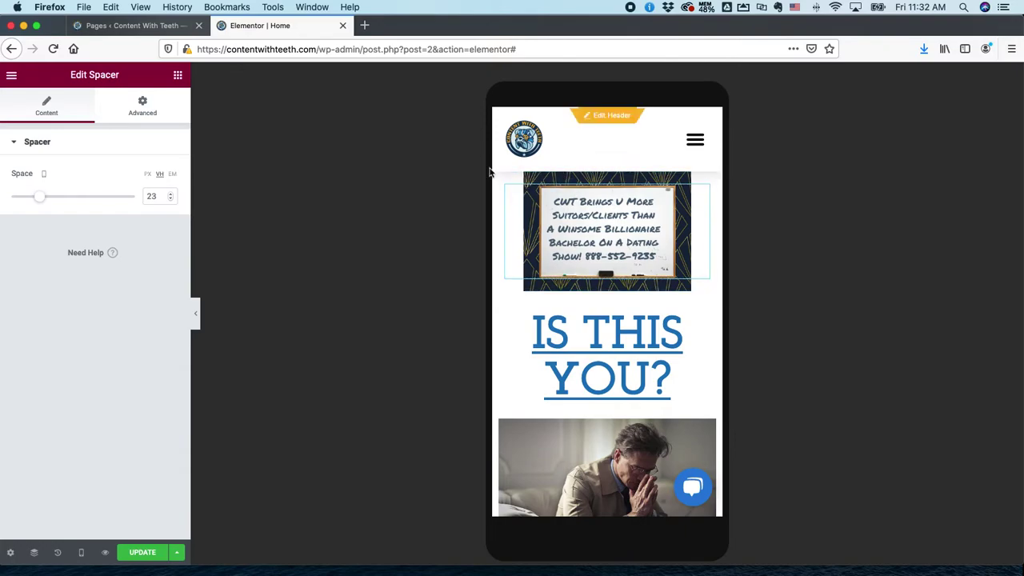
pyautogui.moveTo(38, 202); pyautogui.dragTo(62, 202)
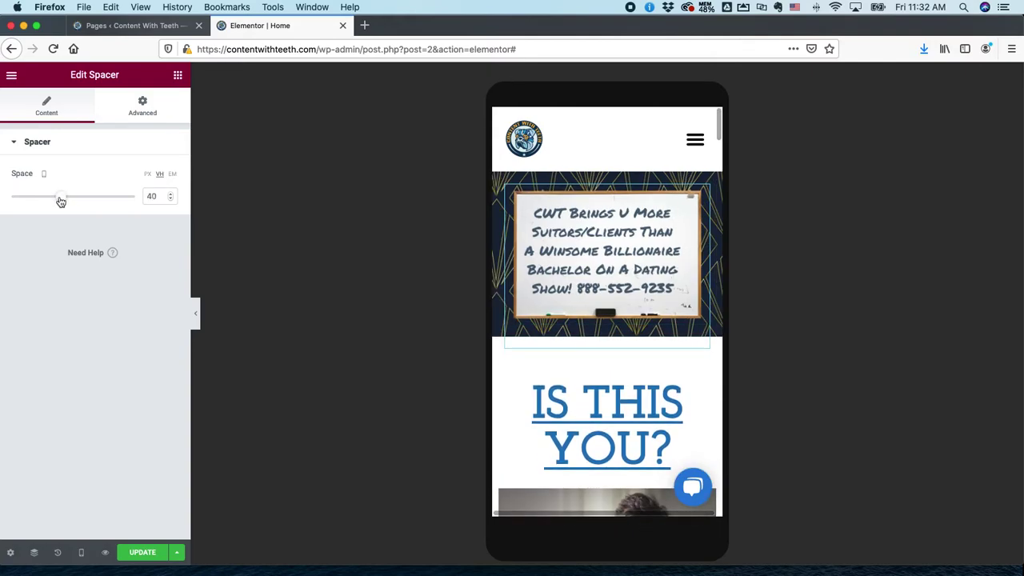
pyautogui.click(171, 201)
pyautogui.click(171, 200)
pyautogui.click(172, 201)
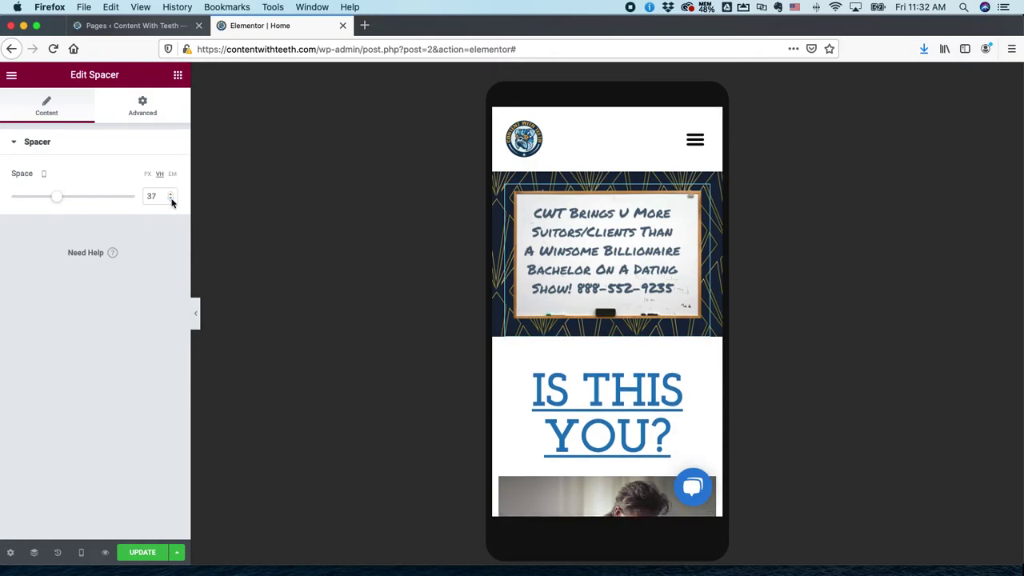
pyautogui.click(171, 200)
pyautogui.click(171, 201)
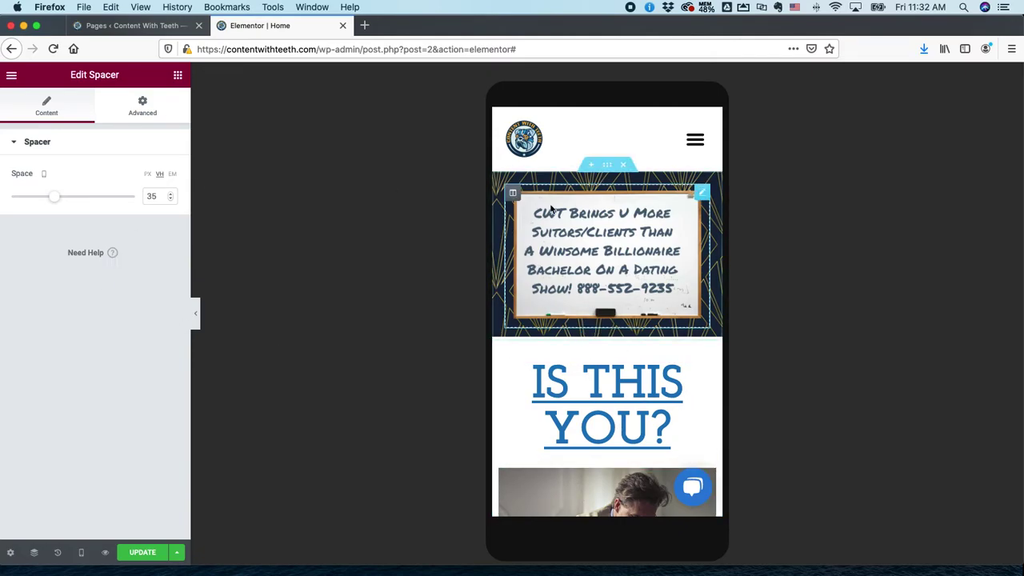
# - Switch to the Tablet preview, set the header spacer's height to 272 px, and check the section's layout
pyautogui.click(78, 553)
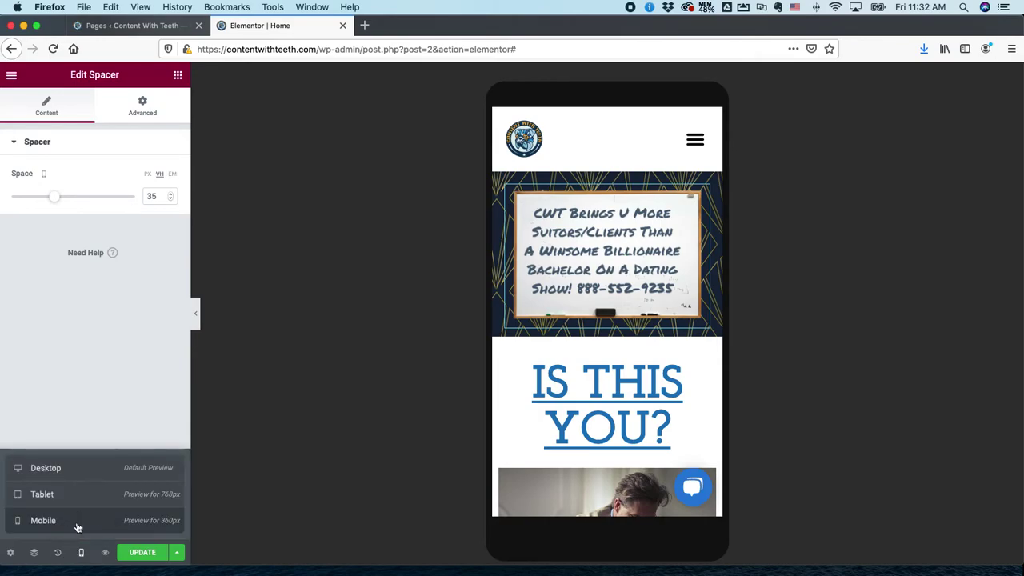
pyautogui.click(76, 496)
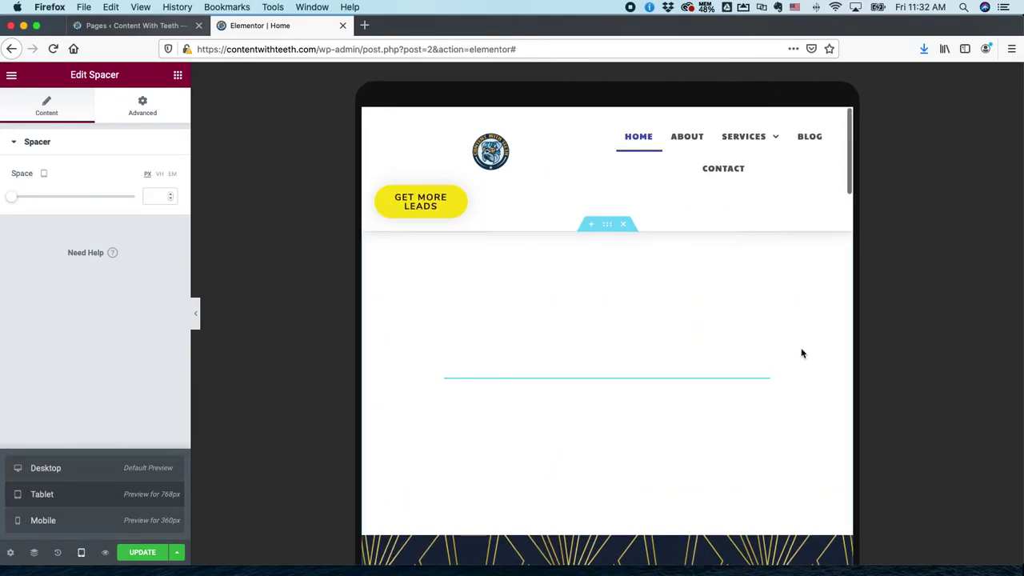
pyautogui.scroll(-3, 646, 428)
pyautogui.scroll(-3, 648, 430)
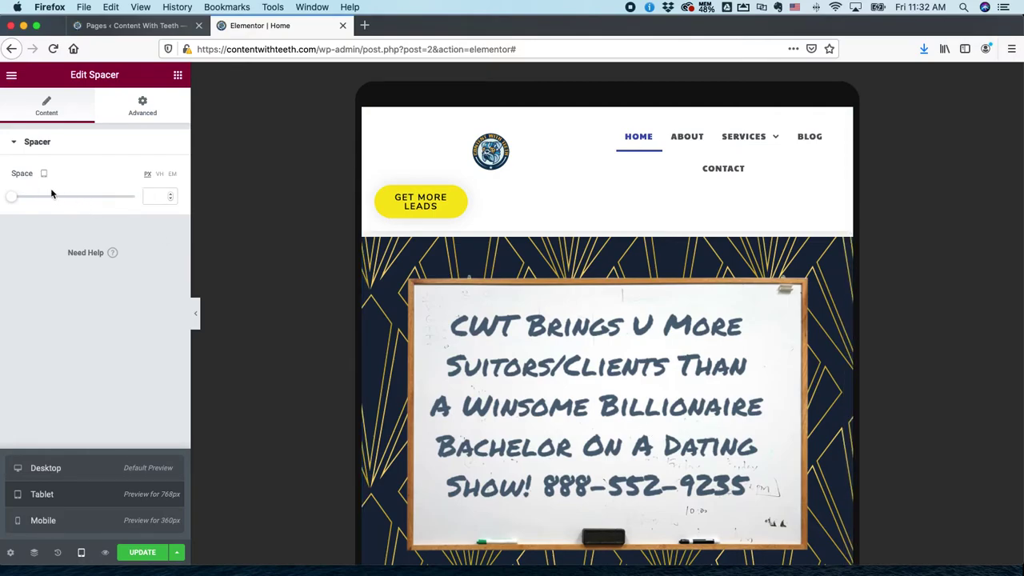
pyautogui.moveTo(11, 200); pyautogui.dragTo(66, 201)
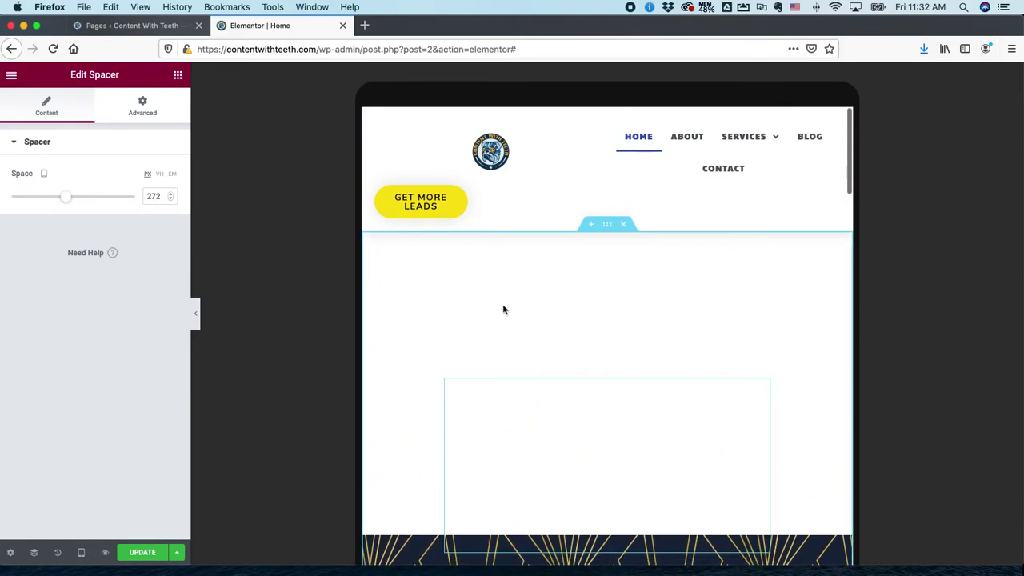
pyautogui.scroll(-5, 501, 289)
pyautogui.scroll(-3, 526, 363)
pyautogui.scroll(6, 526, 362)
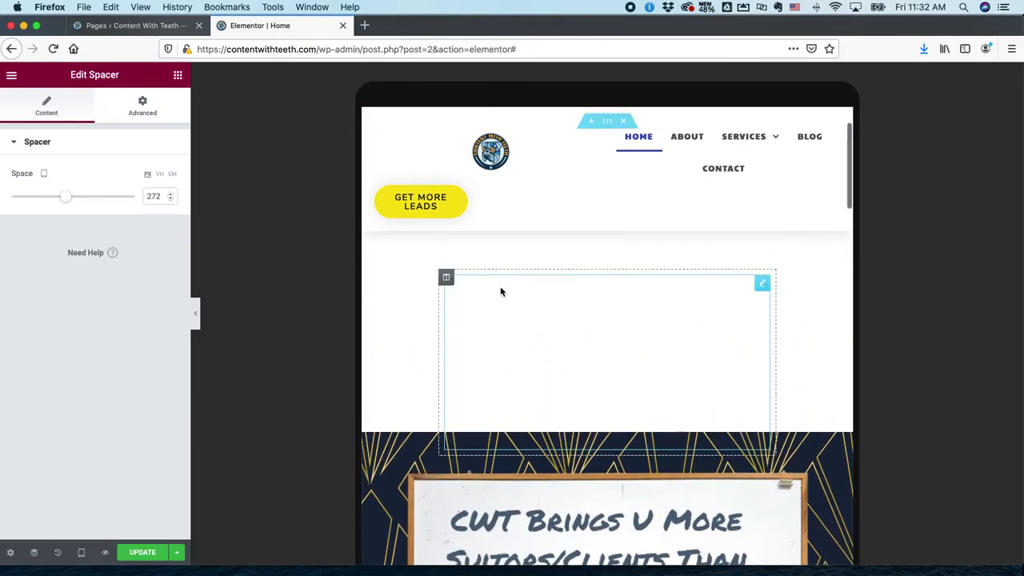
pyautogui.scroll(2, 560, 299)
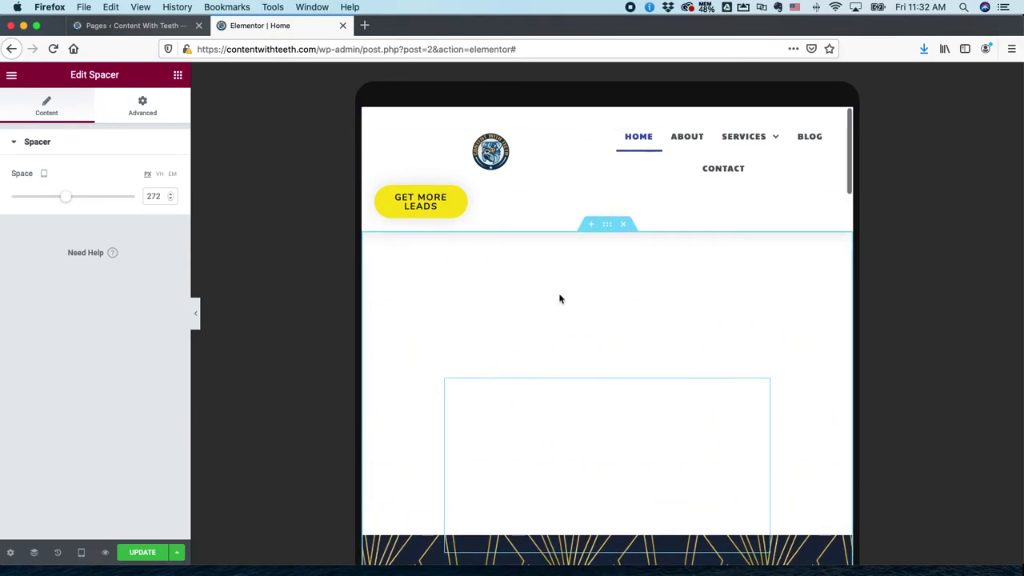
# - Insert 840795_CWT923HomepageImage_op3_092320.png from the media library as the header section's tablet background image
pyautogui.click(608, 226)
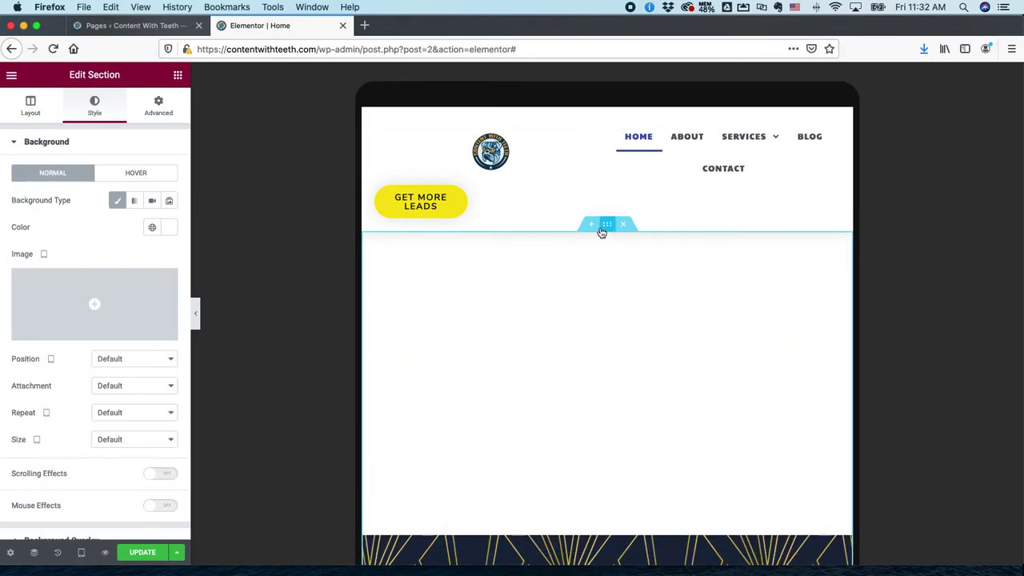
pyautogui.click(109, 304)
pyautogui.click(72, 226)
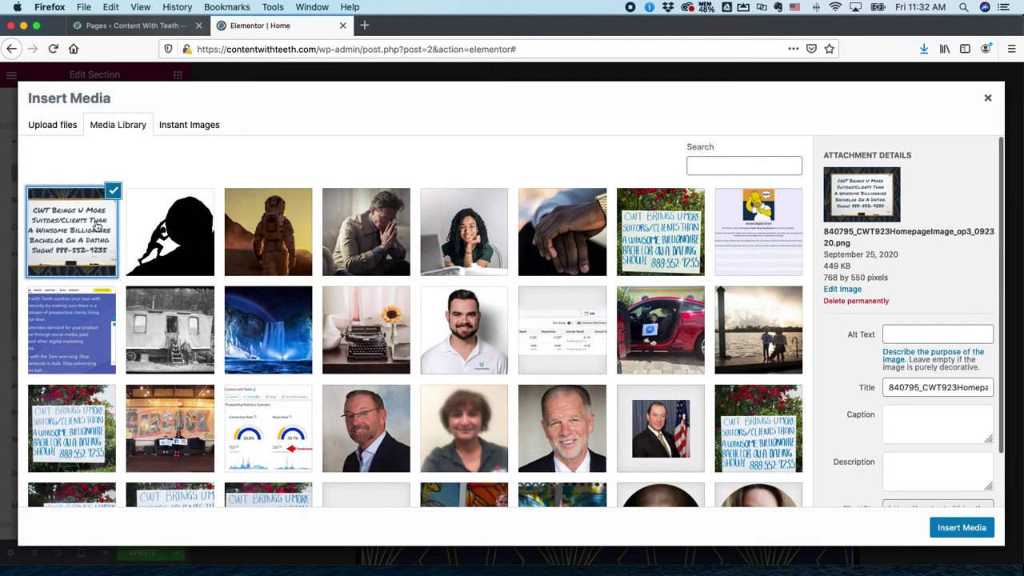
pyautogui.click(959, 528)
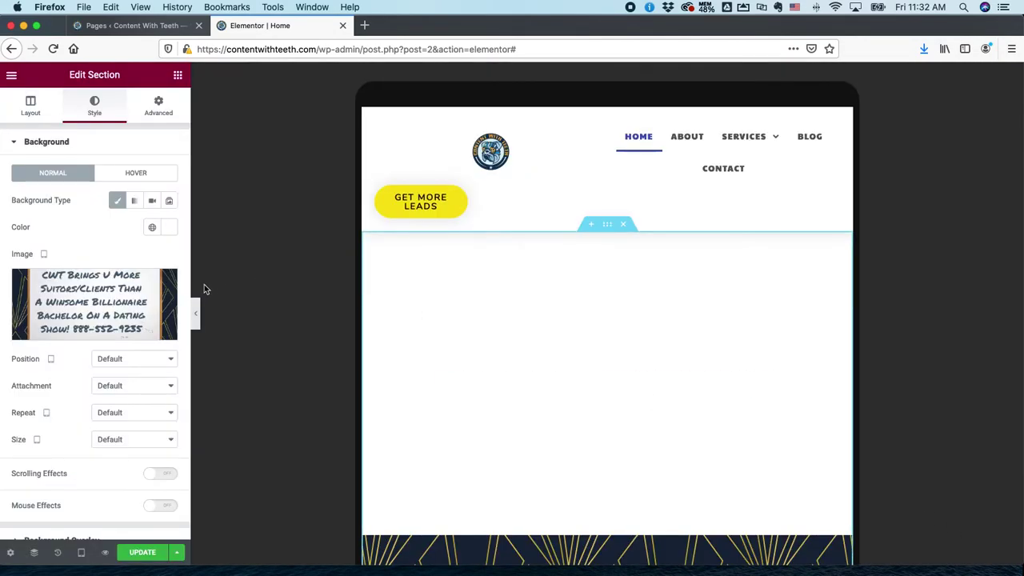
pyautogui.scroll(-5, 592, 384)
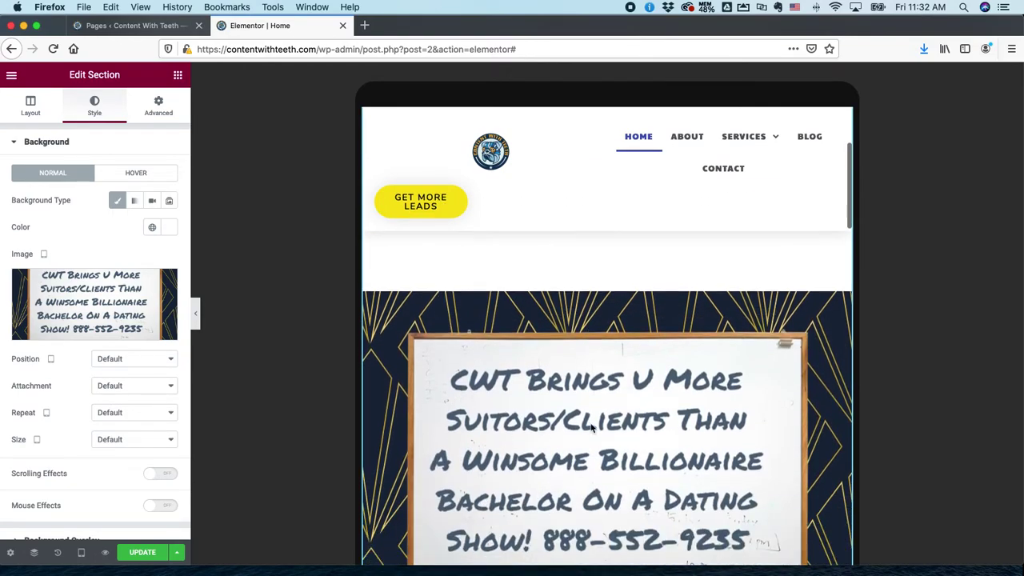
pyautogui.scroll(-5, 579, 431)
pyautogui.scroll(6, 641, 346)
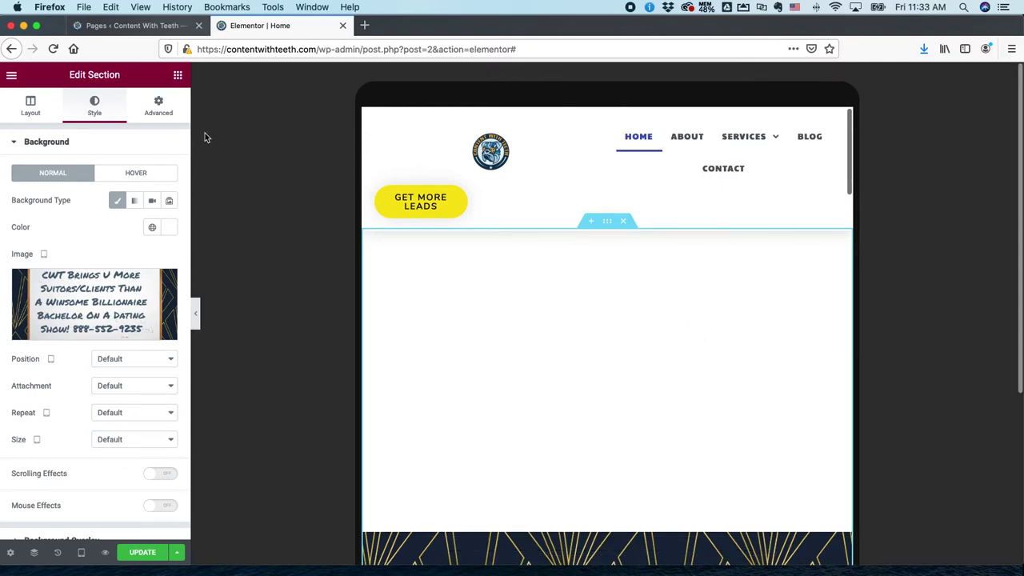
# - Link the header section's tablet padding values and set the padding to 0 px on all sides
pyautogui.click(159, 110)
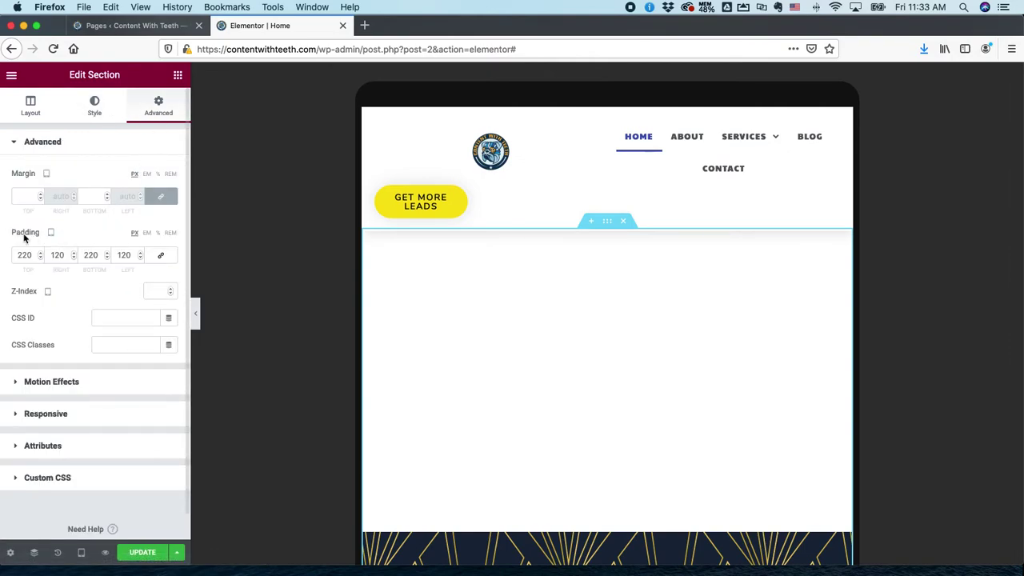
pyautogui.scroll(-2, 555, 364)
pyautogui.scroll(-1, 551, 383)
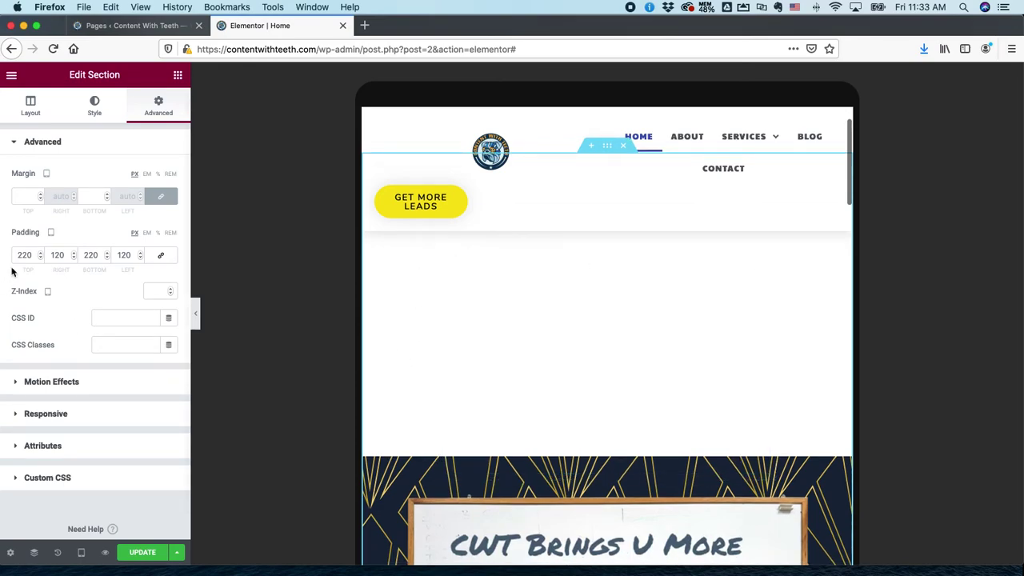
pyautogui.click(159, 259)
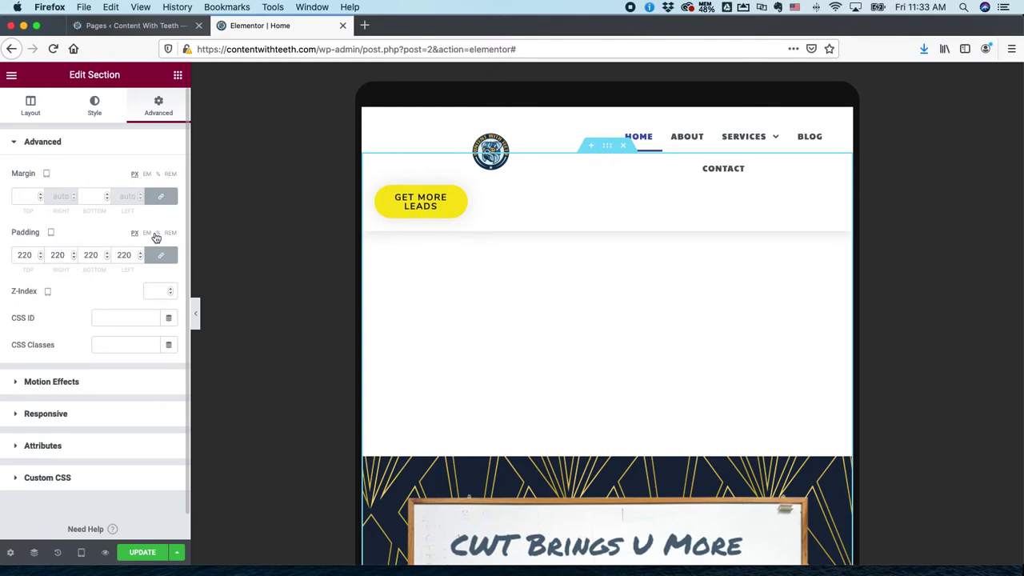
pyautogui.click(41, 258)
pyautogui.click(41, 258)
pyautogui.click(41, 258)
pyautogui.click(41, 258)
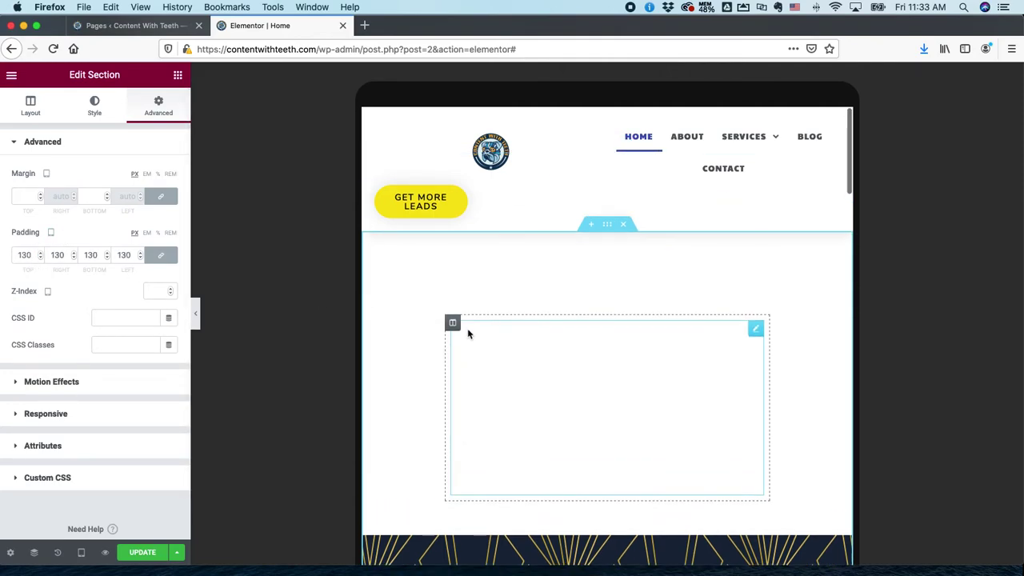
pyautogui.click(41, 258)
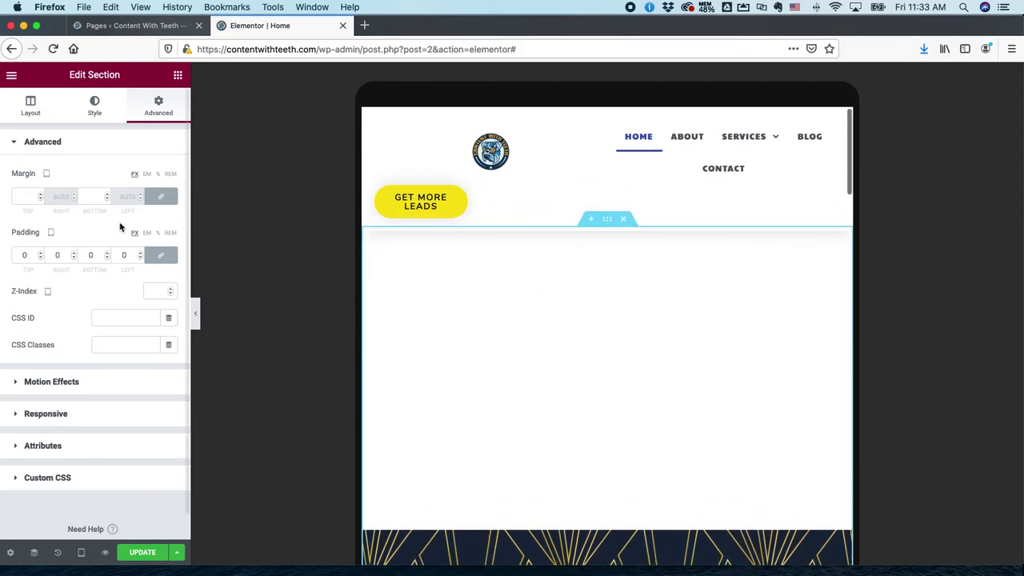
pyautogui.scroll(-2, 560, 498)
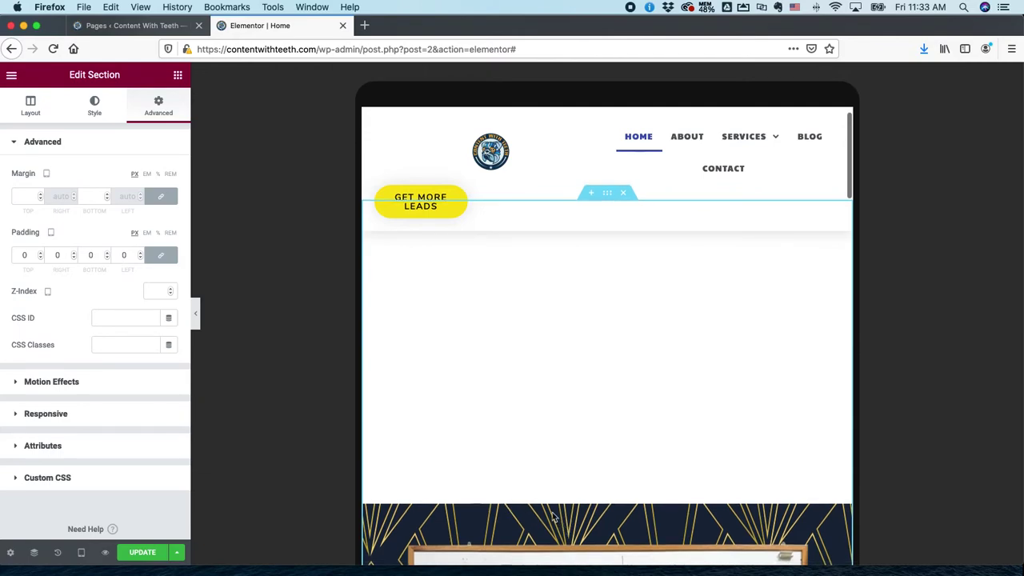
pyautogui.scroll(-5, 592, 508)
pyautogui.scroll(8, 407, 331)
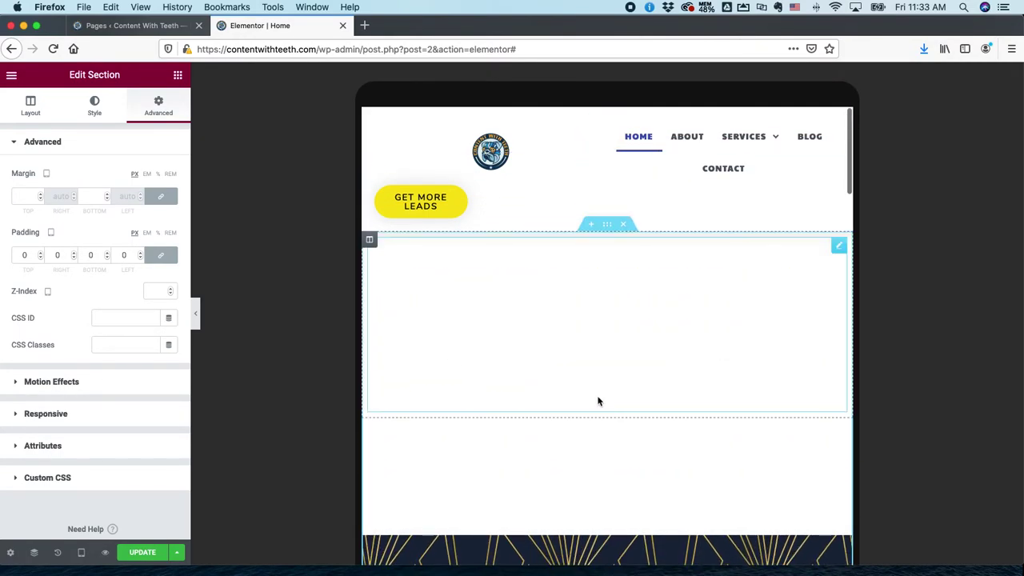
# - Set the header background image's tablet position to Top Center and check the space beneath the image
pyautogui.click(107, 110)
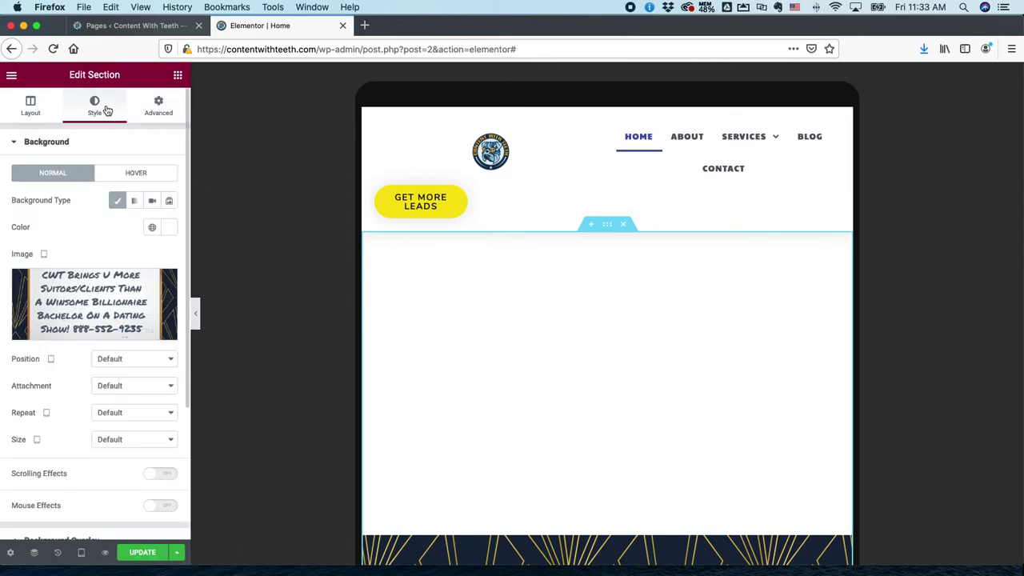
pyautogui.click(130, 360)
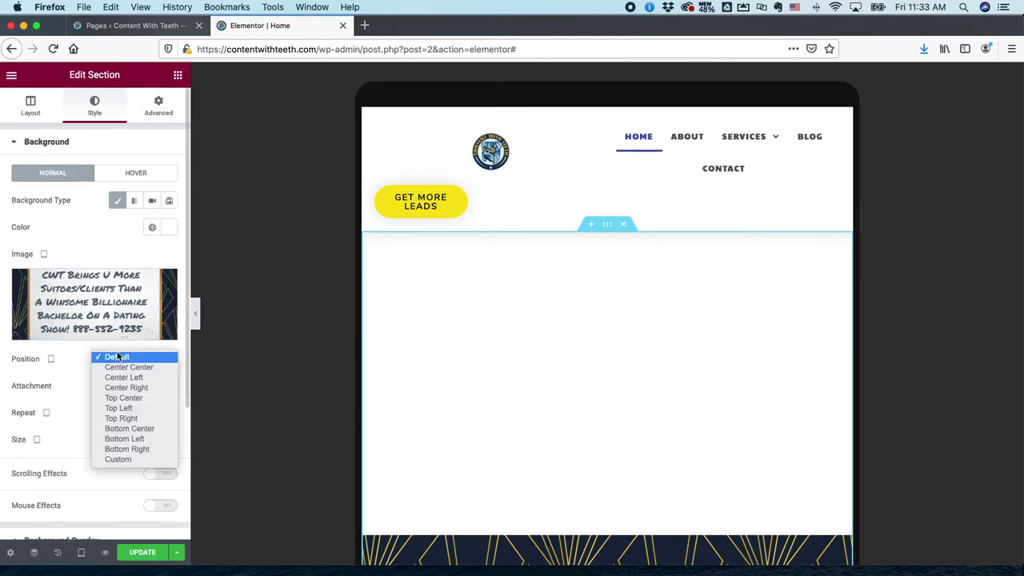
pyautogui.click(136, 398)
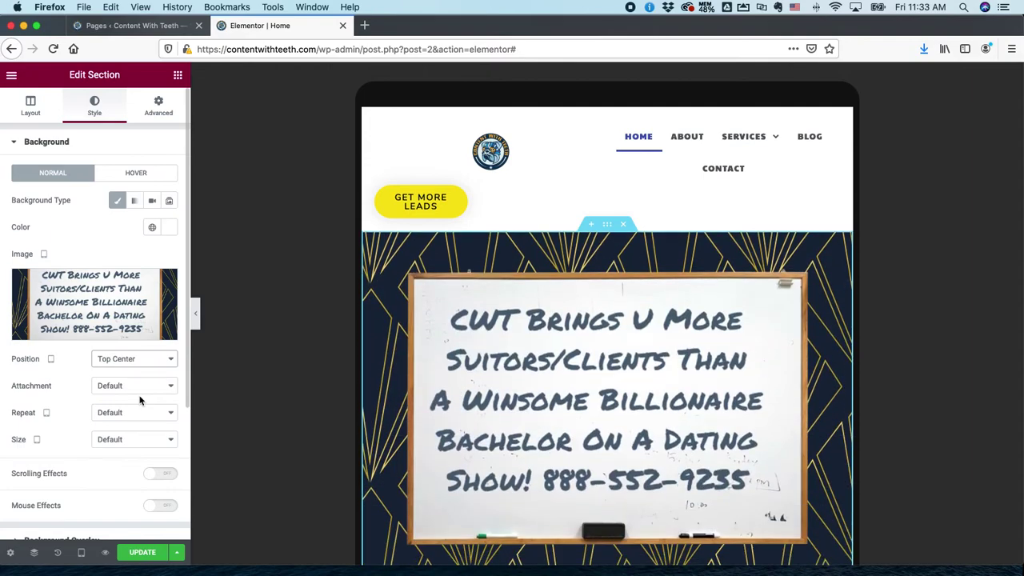
pyautogui.scroll(-3, 576, 344)
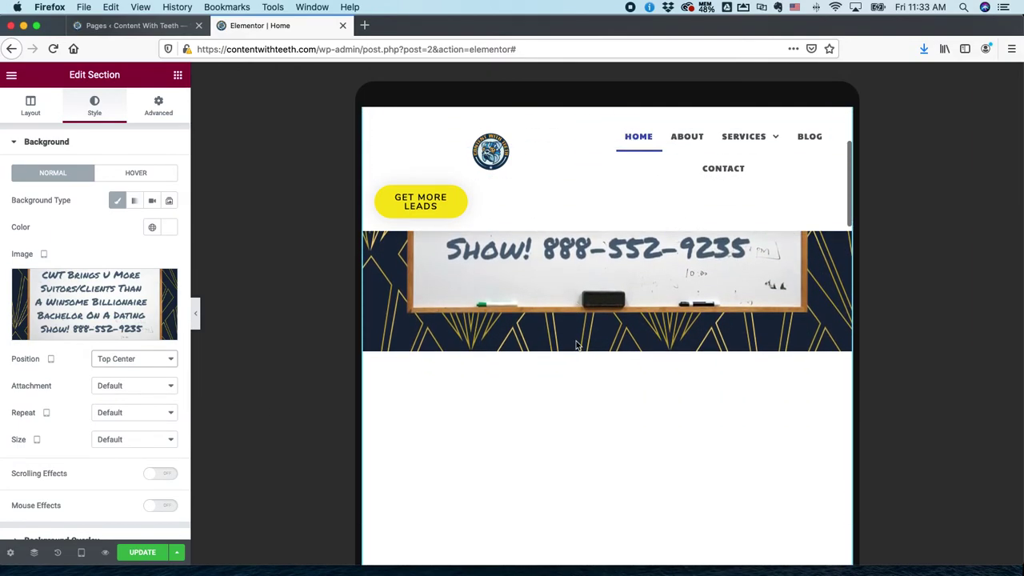
pyautogui.scroll(1, 694, 312)
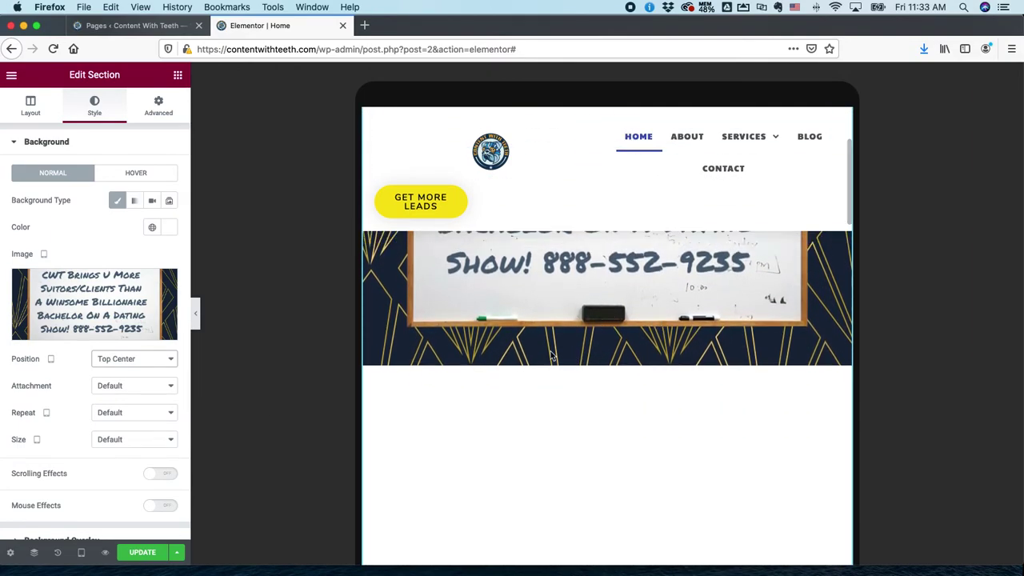
pyautogui.scroll(-2, 517, 357)
pyautogui.scroll(-2, 519, 358)
pyautogui.scroll(5, 626, 436)
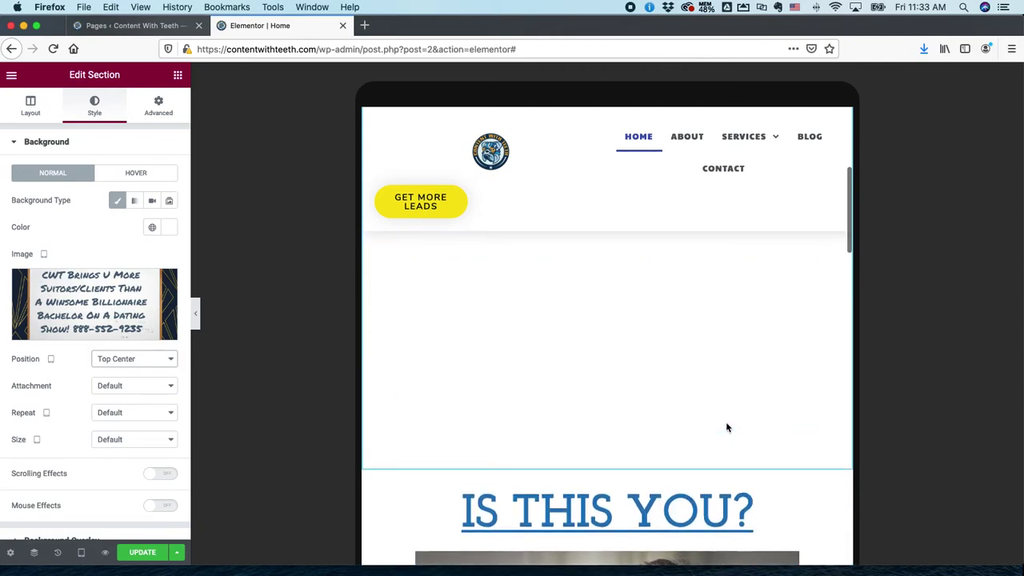
pyautogui.scroll(1, 629, 388)
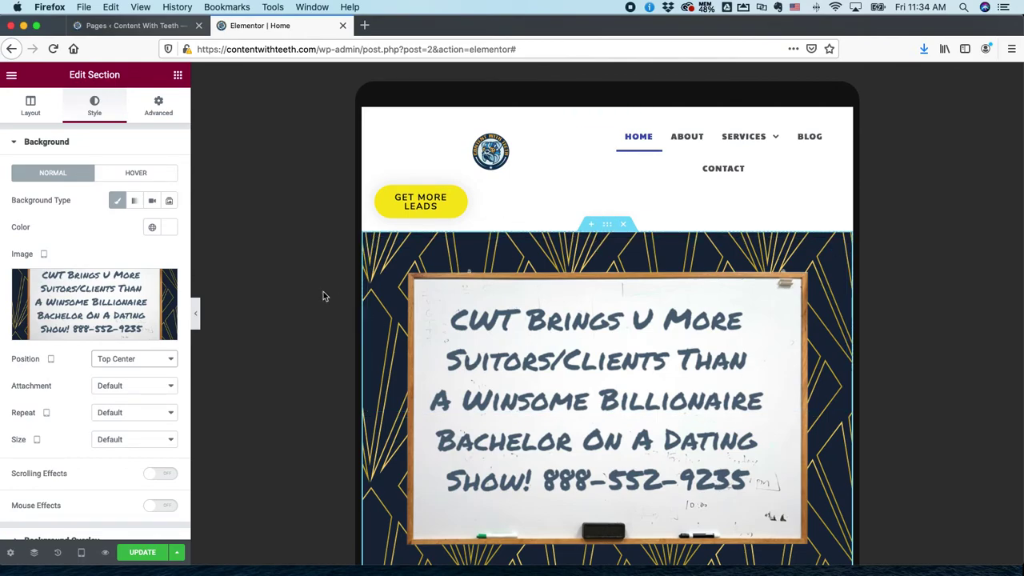
# - Change the header section's height mode from fitting the screen to Min Height after checking the gap beneath the image
pyautogui.click(30, 108)
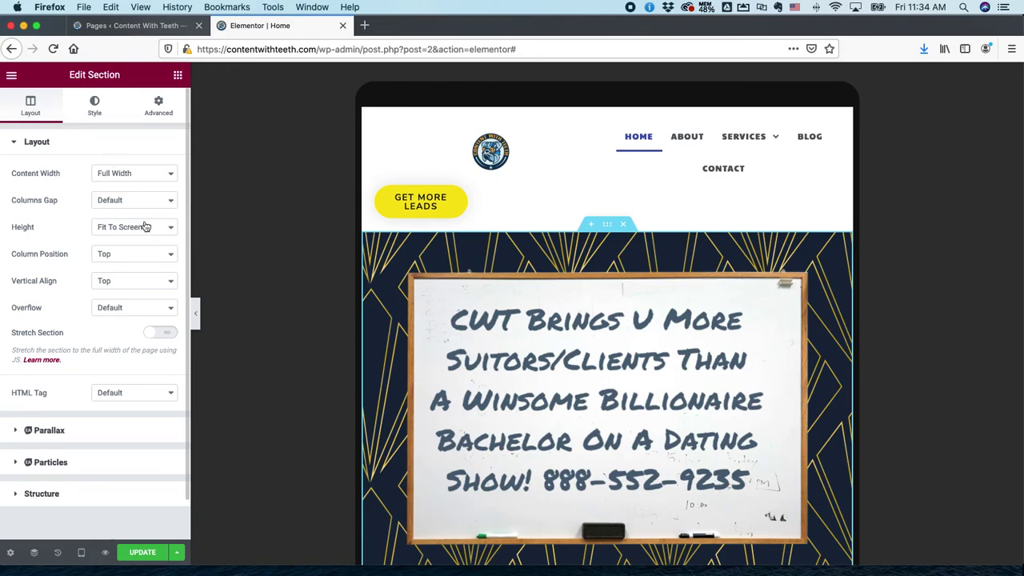
pyautogui.scroll(-5, 564, 304)
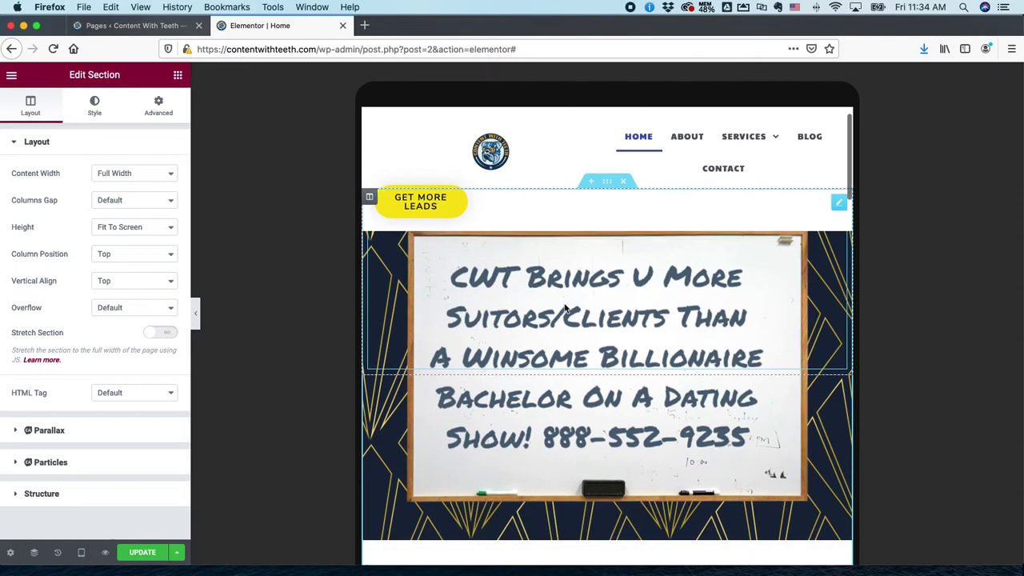
pyautogui.click(136, 227)
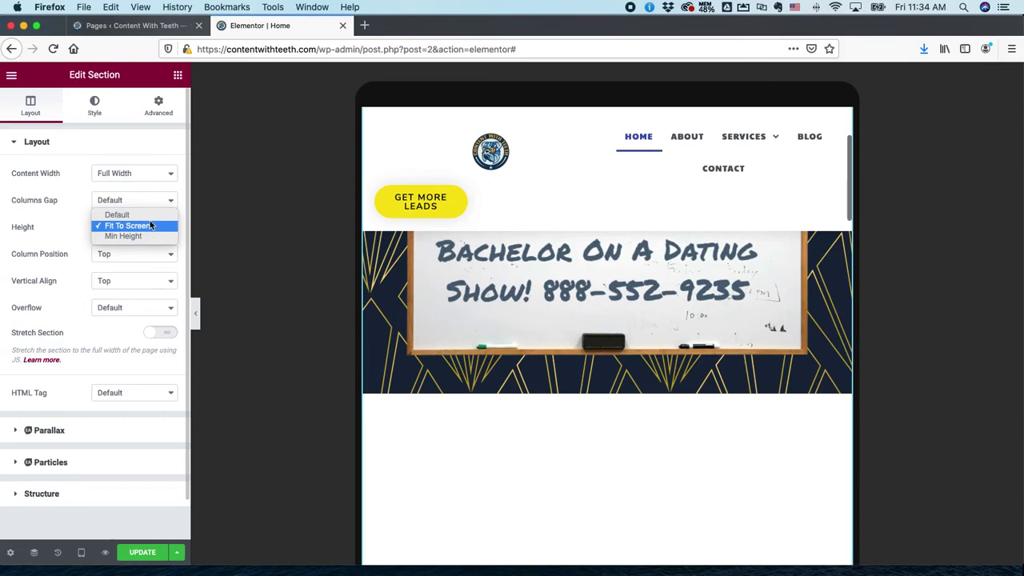
pyautogui.click(124, 236)
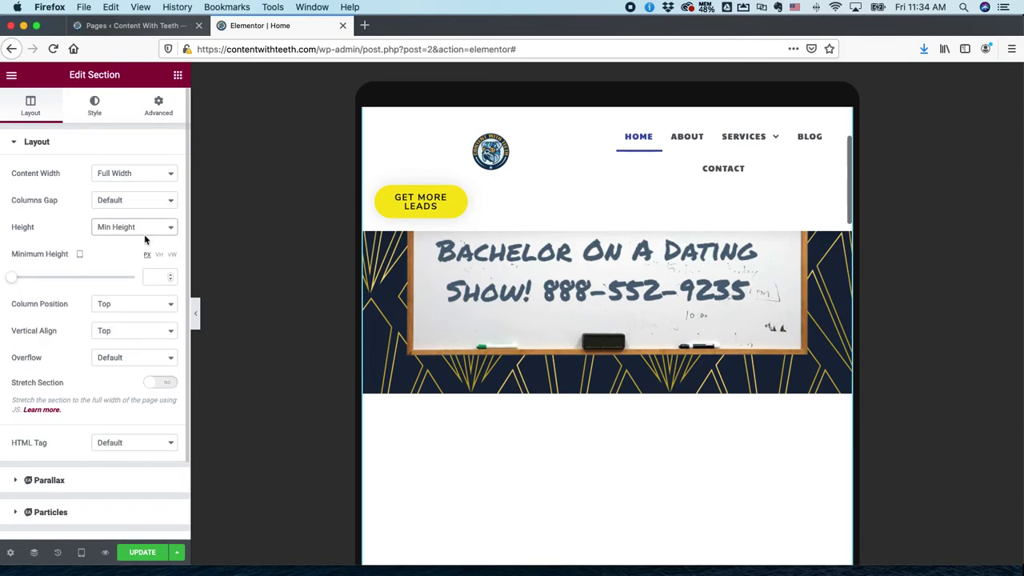
# - Try a tablet minimum height of 804 px for the header section and check the space beneath the whiteboard image
pyautogui.moveTo(13, 281); pyautogui.dragTo(82, 281)
pyautogui.scroll(-5, 548, 411)
pyautogui.scroll(5, 542, 406)
pyautogui.scroll(-5, 524, 392)
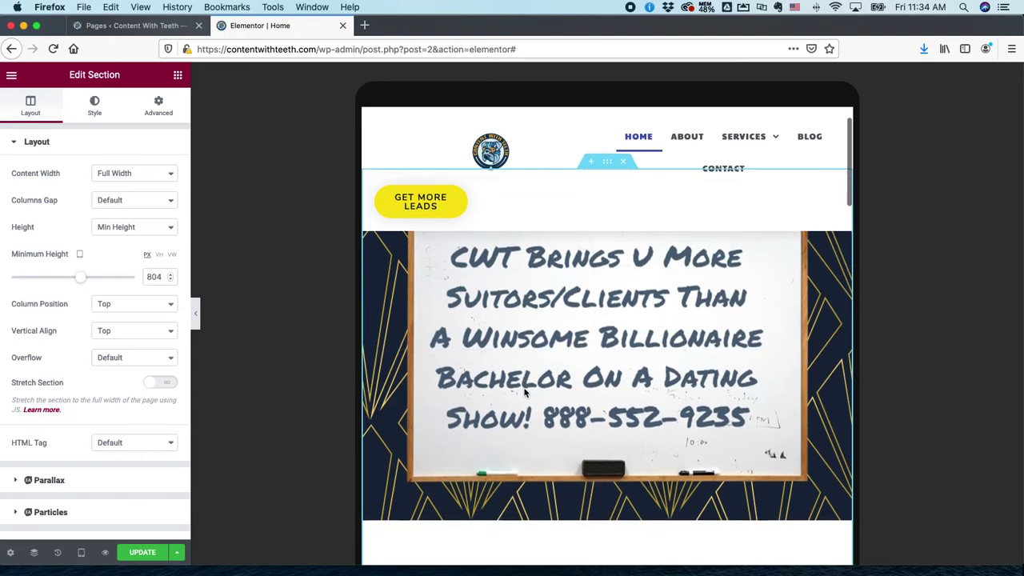
pyautogui.scroll(-2, 525, 392)
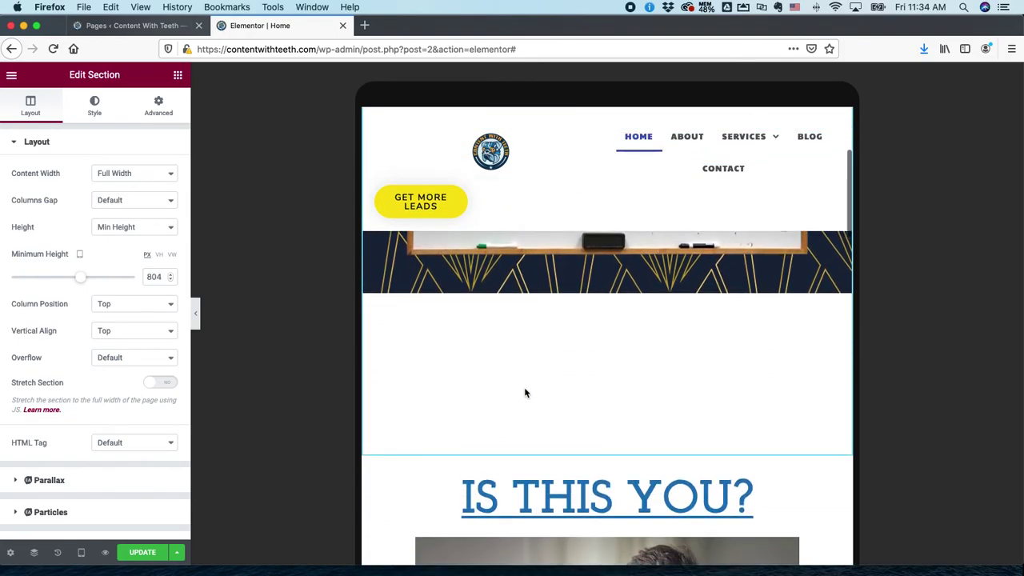
# - Set the header section's tablet minimum height to 560 px and check how it meets the section below
pyautogui.moveTo(82, 280); pyautogui.dragTo(60, 280)
pyautogui.click(170, 273)
pyautogui.click(169, 274)
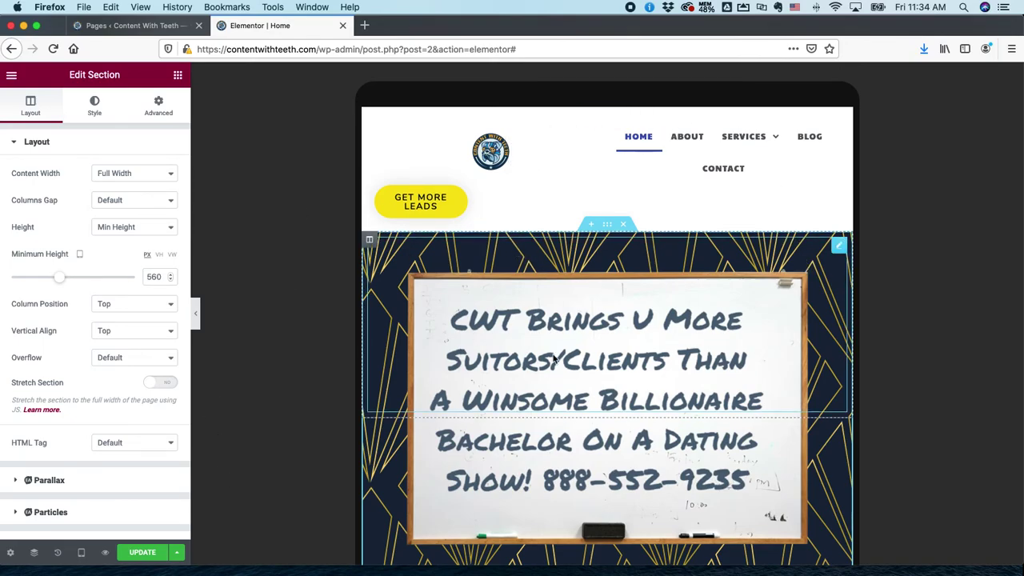
pyautogui.scroll(-3, 570, 384)
pyautogui.scroll(3, 570, 383)
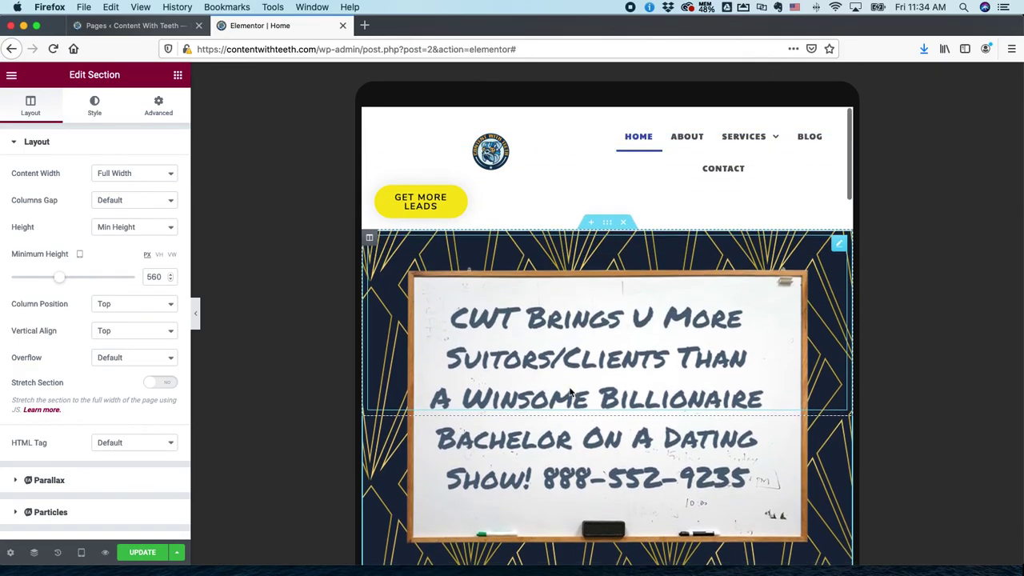
pyautogui.scroll(-3, 579, 388)
pyautogui.scroll(3, 584, 389)
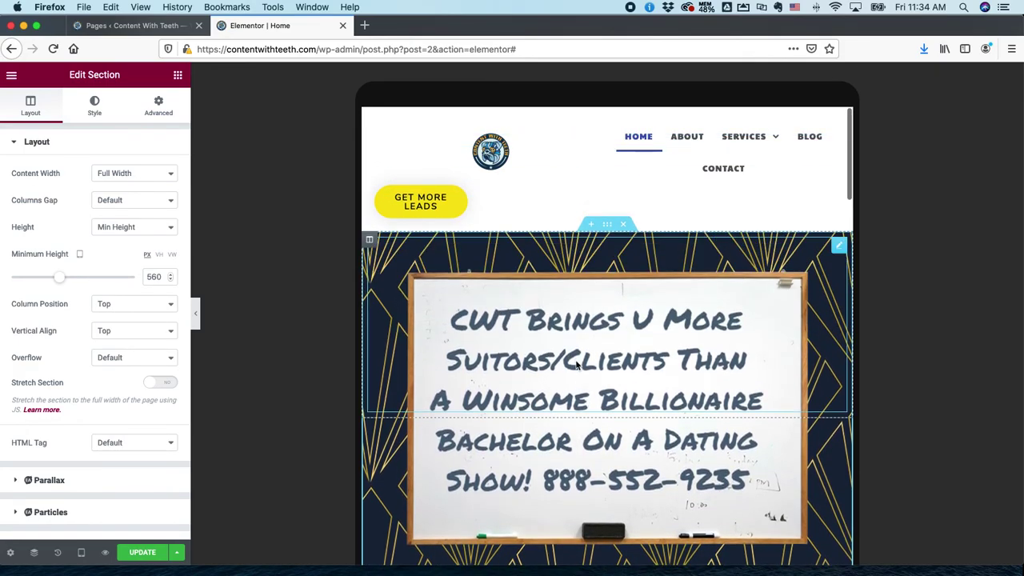
# - Return to the Desktop preview, check the header section's background settings and layout, and update the page
pyautogui.click(80, 552)
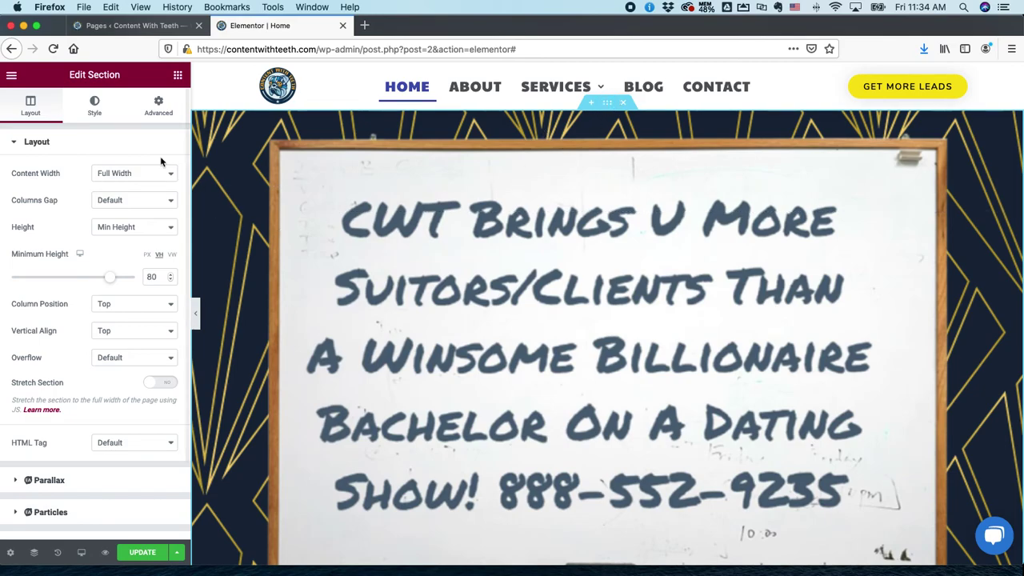
pyautogui.click(86, 111)
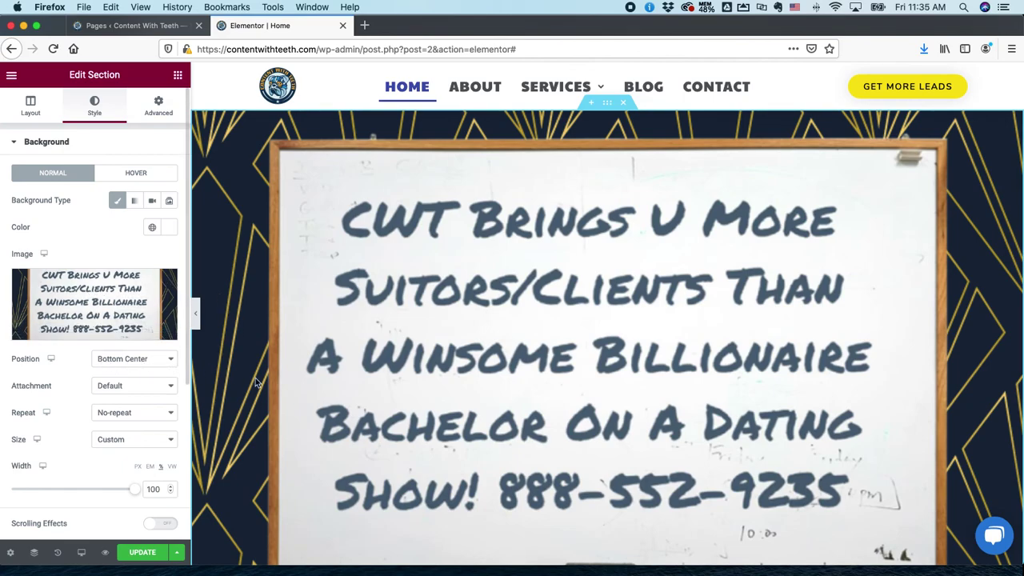
pyautogui.scroll(-1, 747, 463)
pyautogui.scroll(-5, 747, 463)
pyautogui.scroll(5, 747, 462)
pyautogui.click(145, 553)
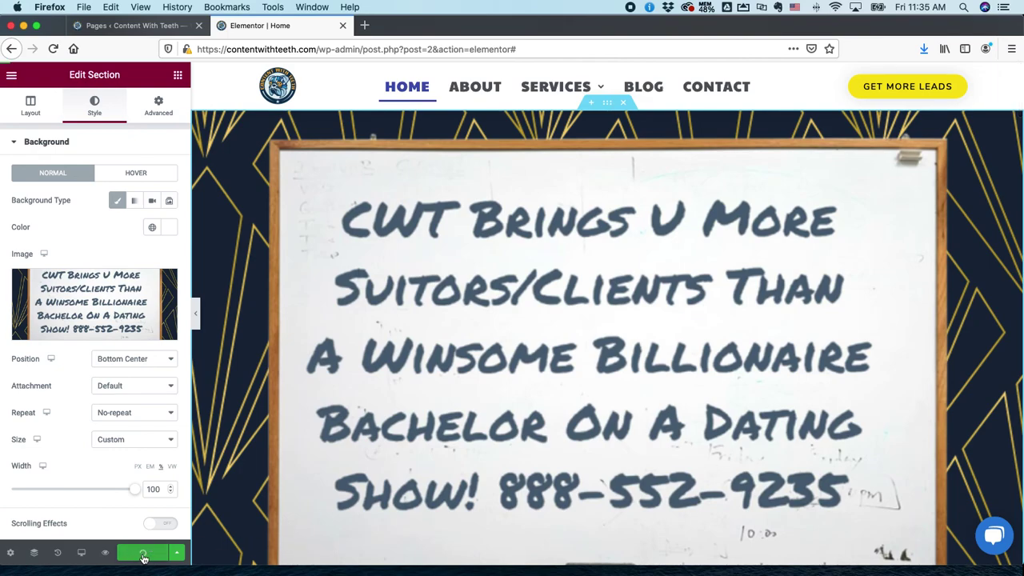